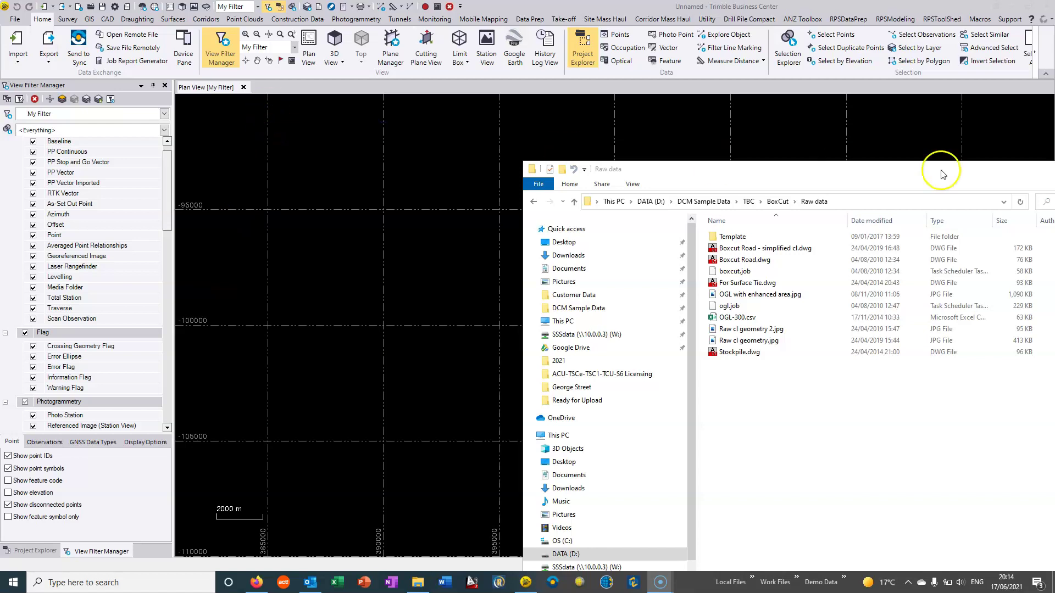
Import the ogl.job survey into the plan view, declining to view import error details
mouse_move(901, 176)
left_mouse_down()
mouse_move(856, 169)
mouse_move(900, 166)
left_mouse_up()
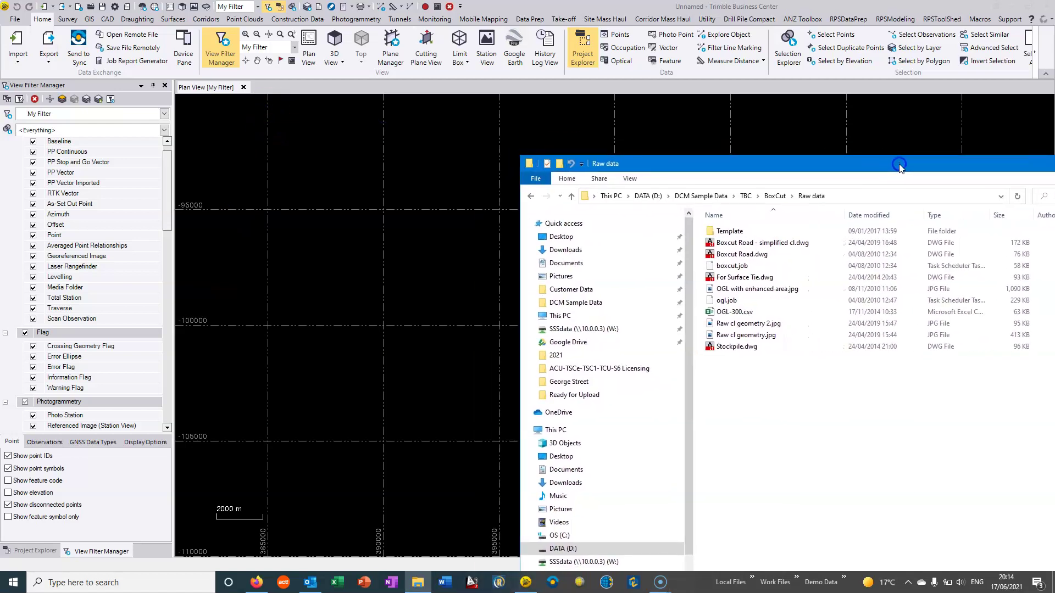
left_click(793, 404)
left_click(780, 400)
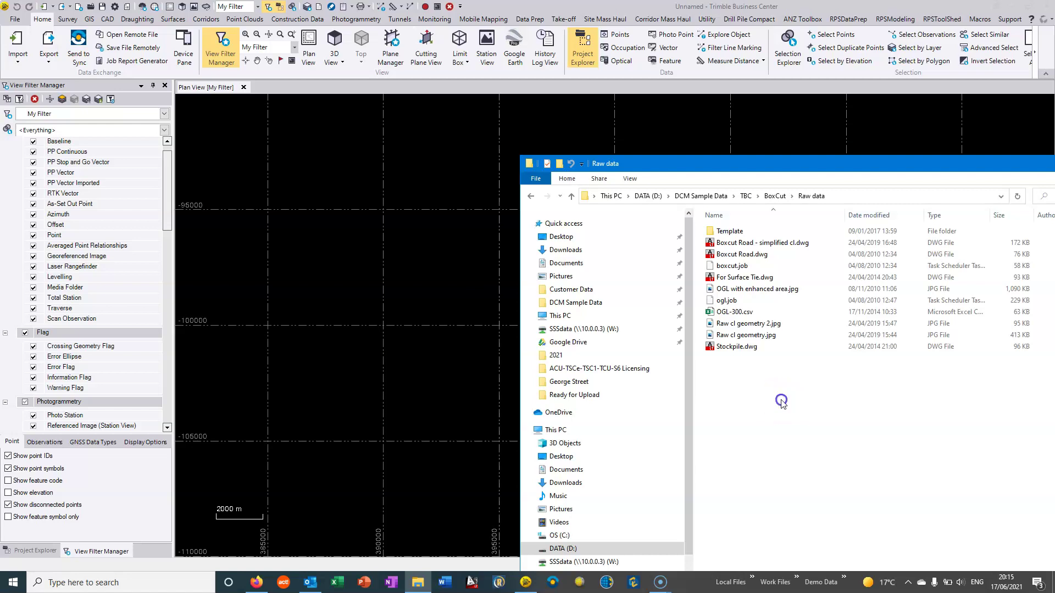
double_click(734, 303)
left_click_drag(734, 303, 390, 294)
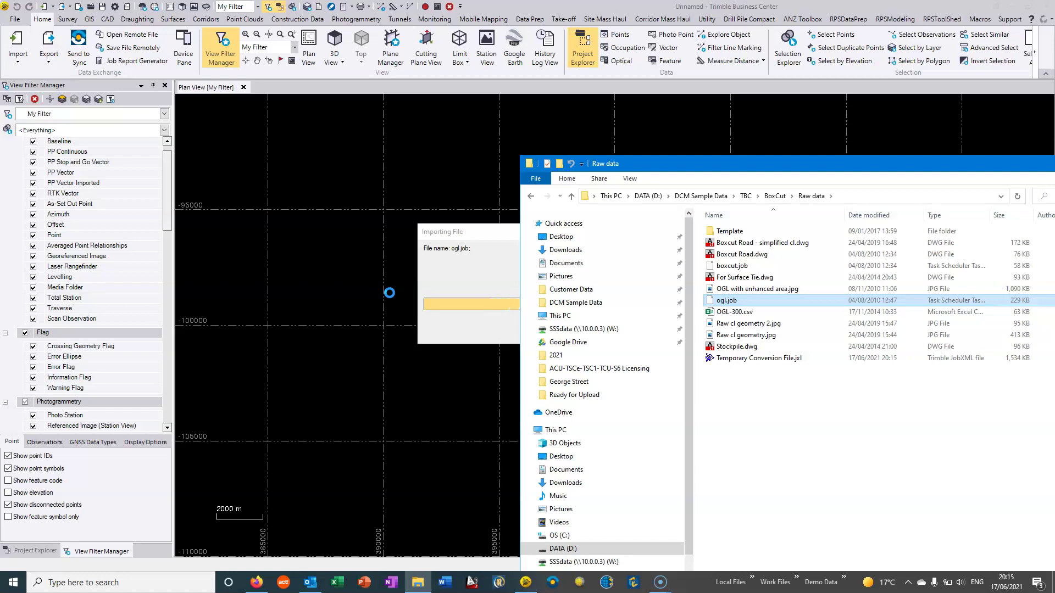
left_click(400, 299)
left_click(406, 279)
left_click(413, 274)
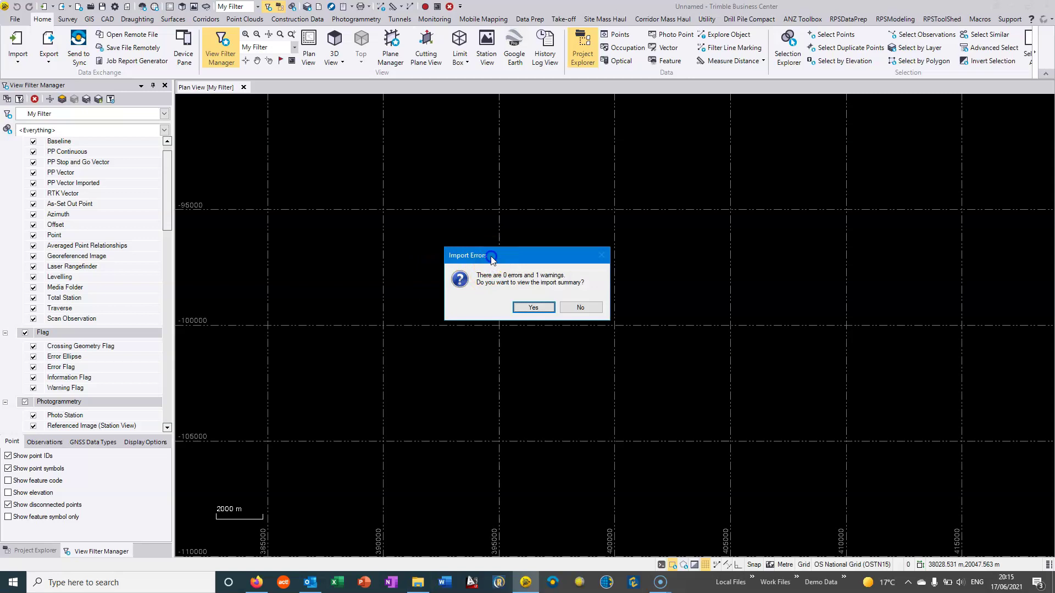
left_click(606, 297)
left_click(577, 307)
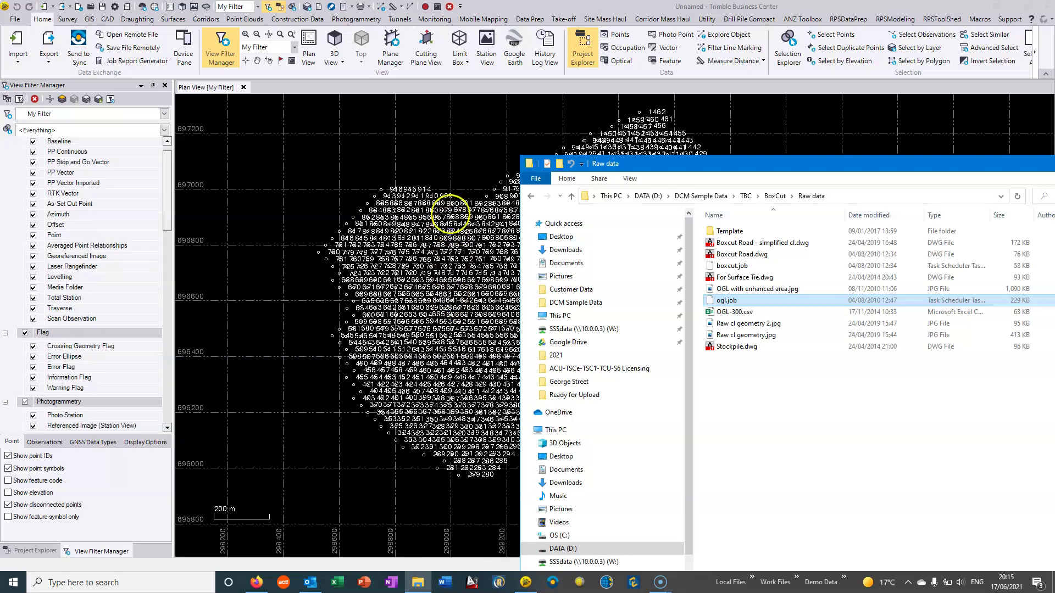
Zoom and pan the plan view to centre the imported point cloud
left_click(447, 165)
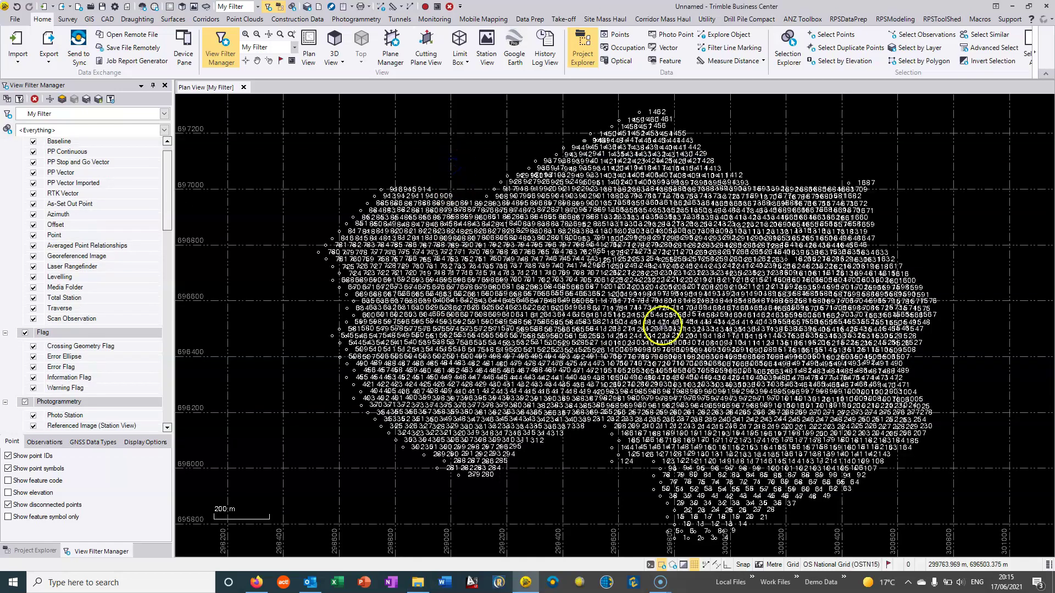
middle_click_drag(662, 322, 552, 305)
scroll(553, 305, "down", 1)
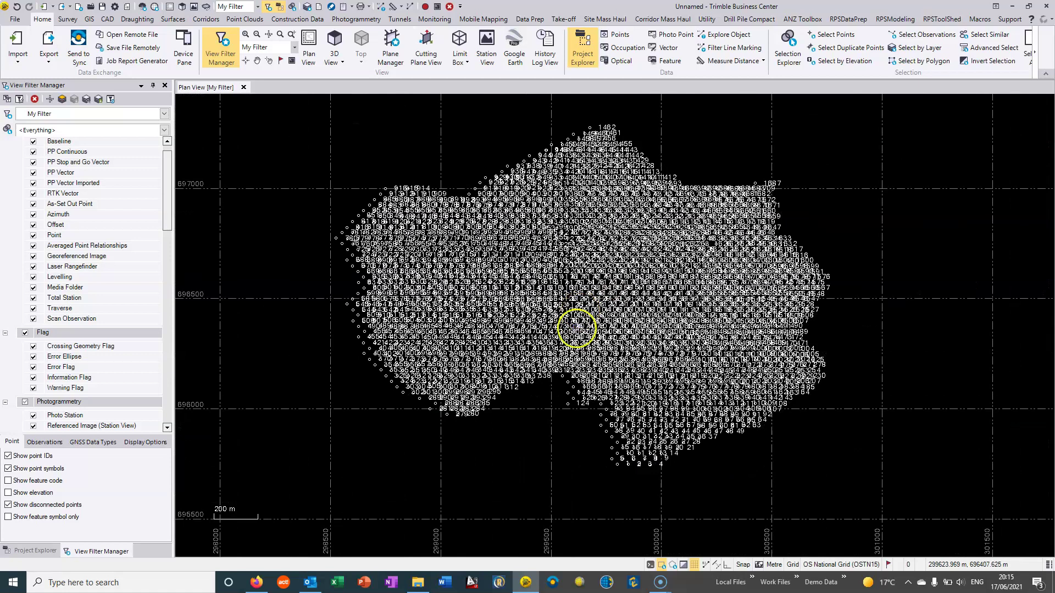
scroll(466, 337, "down", 1)
middle_click_drag(466, 336, 512, 346)
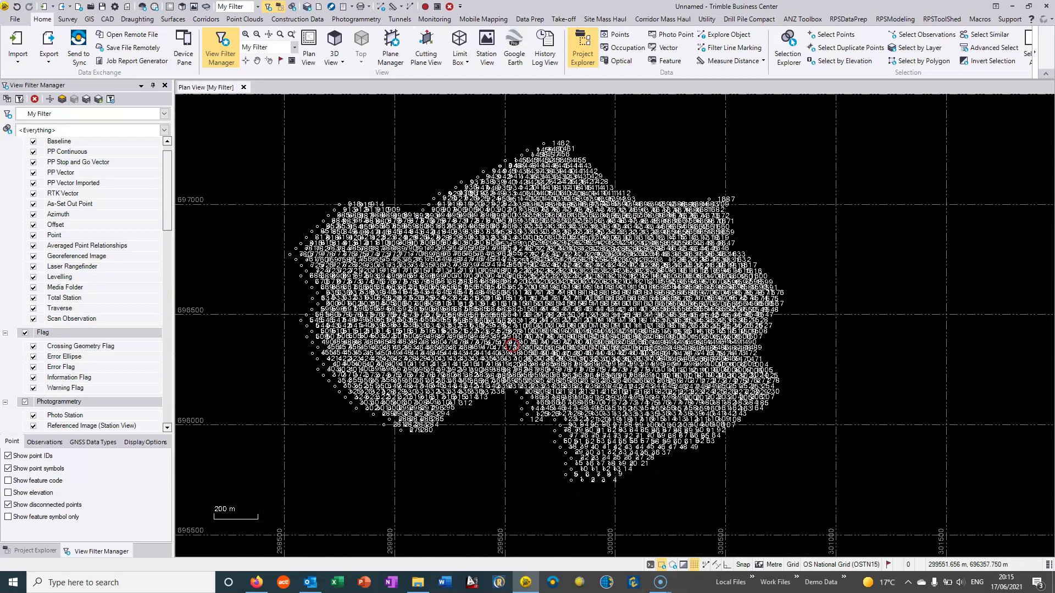
Create a Green surface named OGL from all 1711 points window-selected in the plan view
left_click(172, 19)
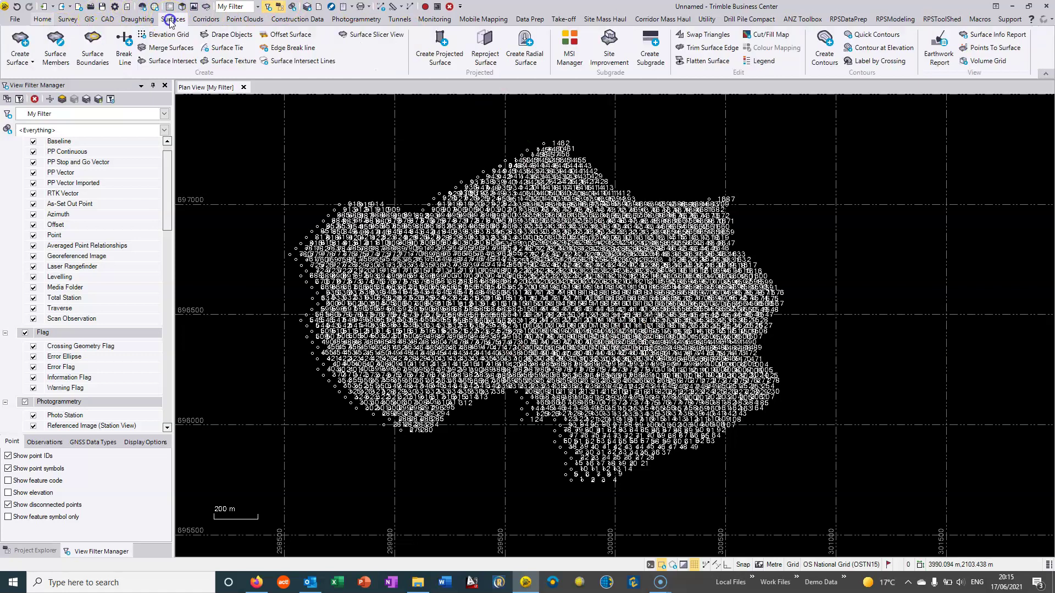
left_click(19, 39)
left_click(556, 222)
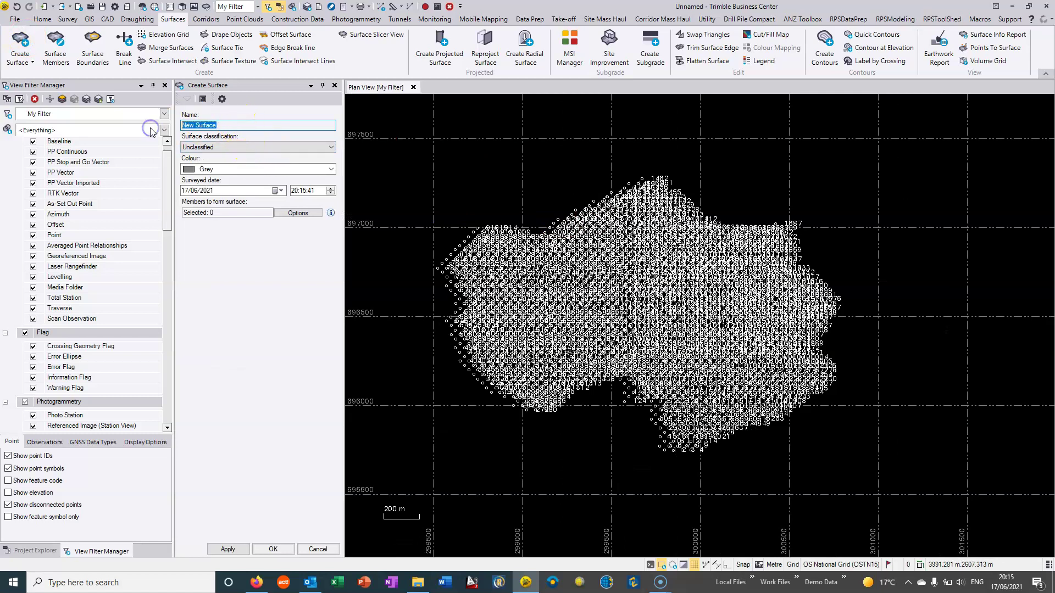
type("OGL")
left_click(257, 168)
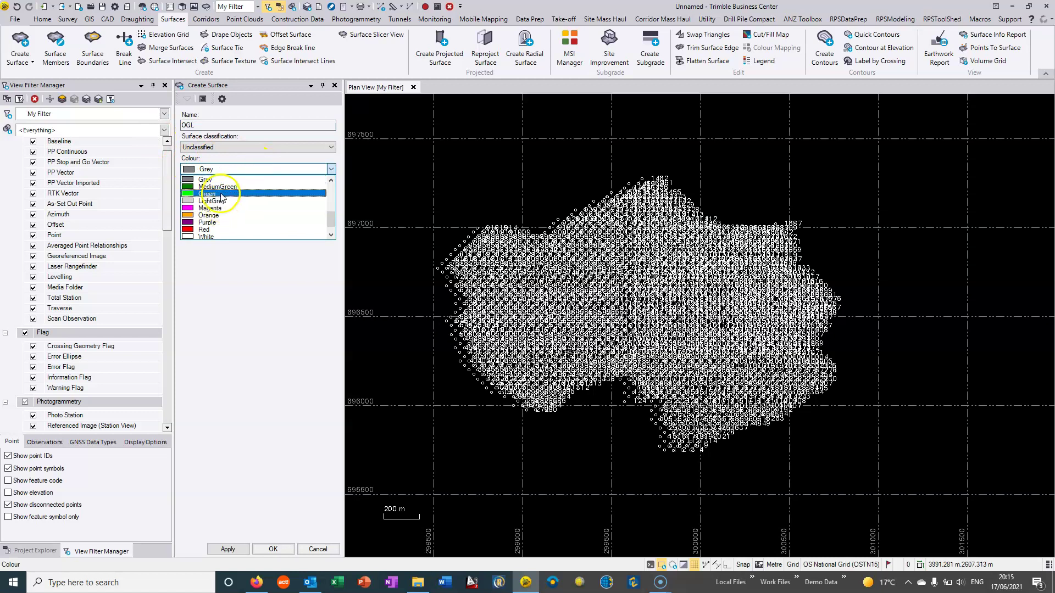
left_click(222, 196)
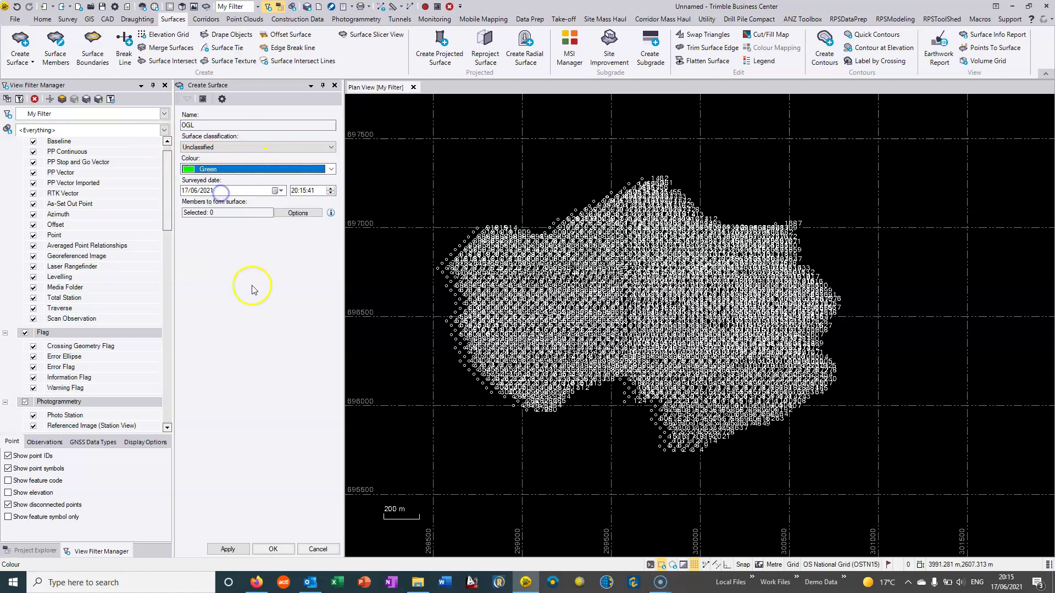
left_click(254, 213)
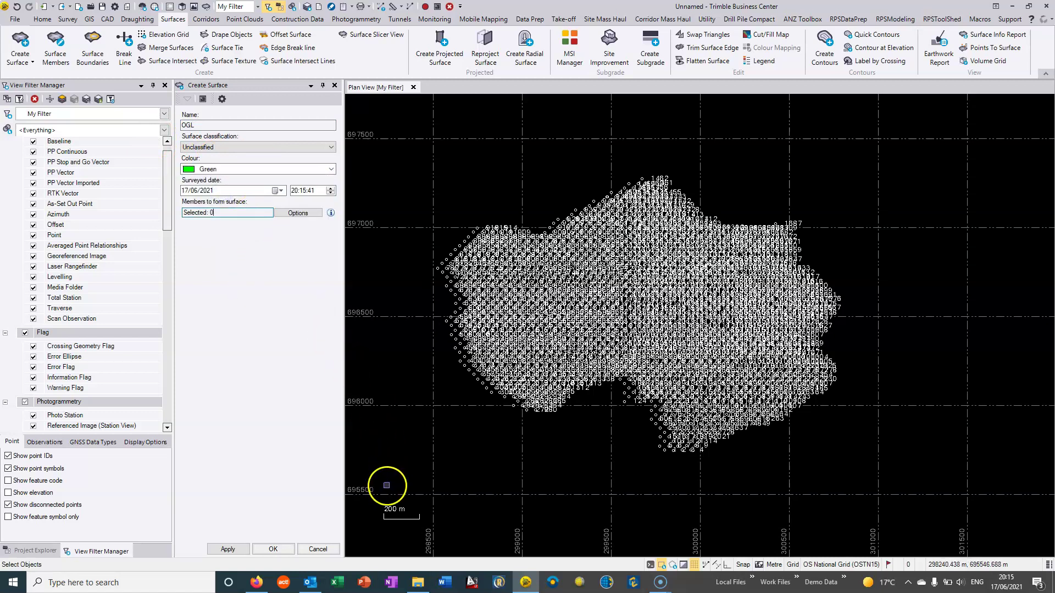
left_click_drag(388, 485, 942, 155)
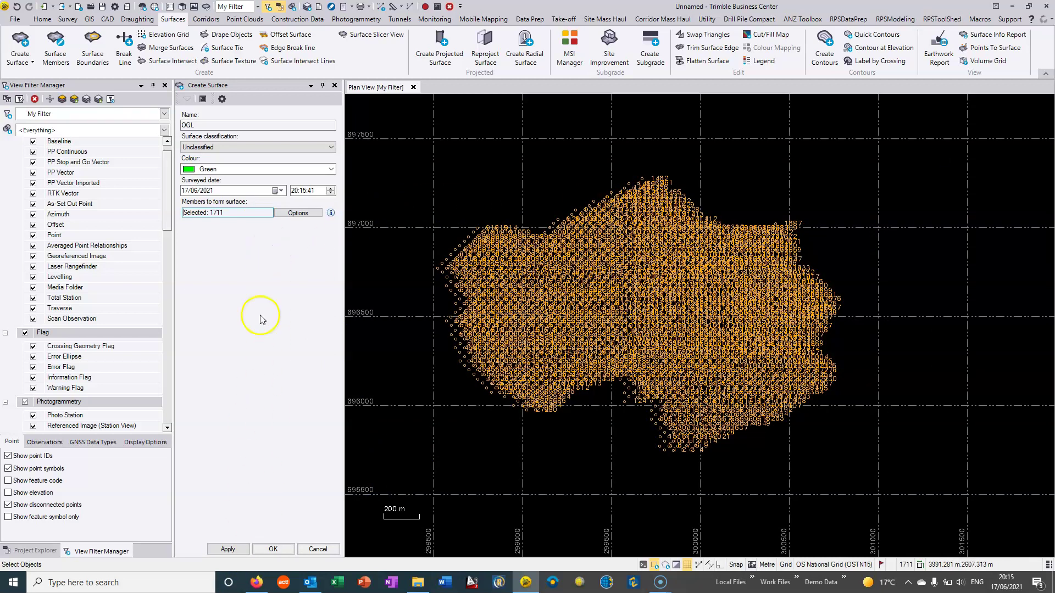
left_click(273, 550)
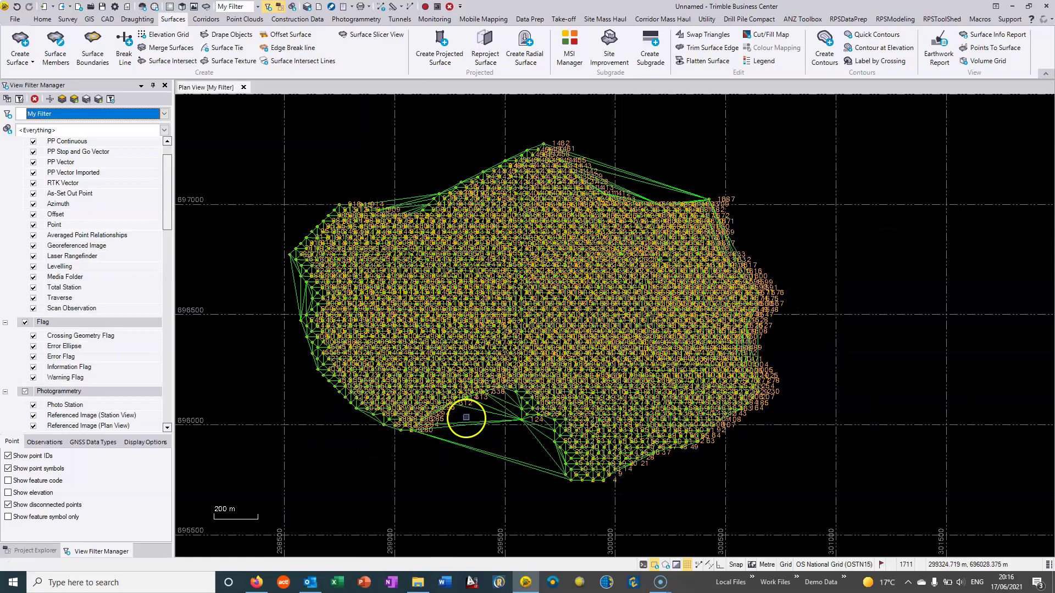
middle_click_drag(457, 438, 523, 348)
scroll(523, 349, "up", 4)
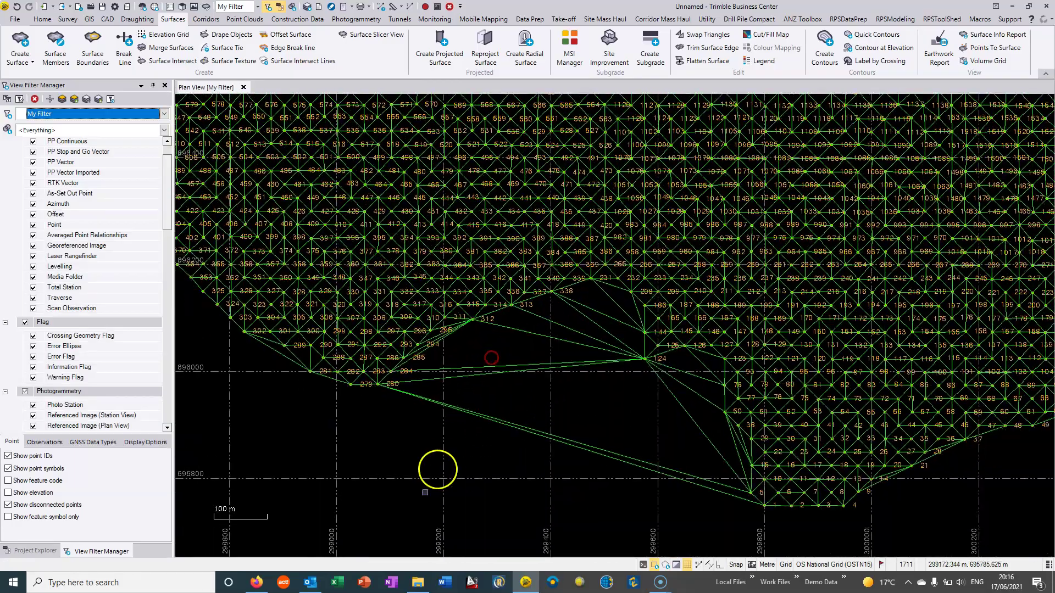
scroll(618, 261, "down", 3)
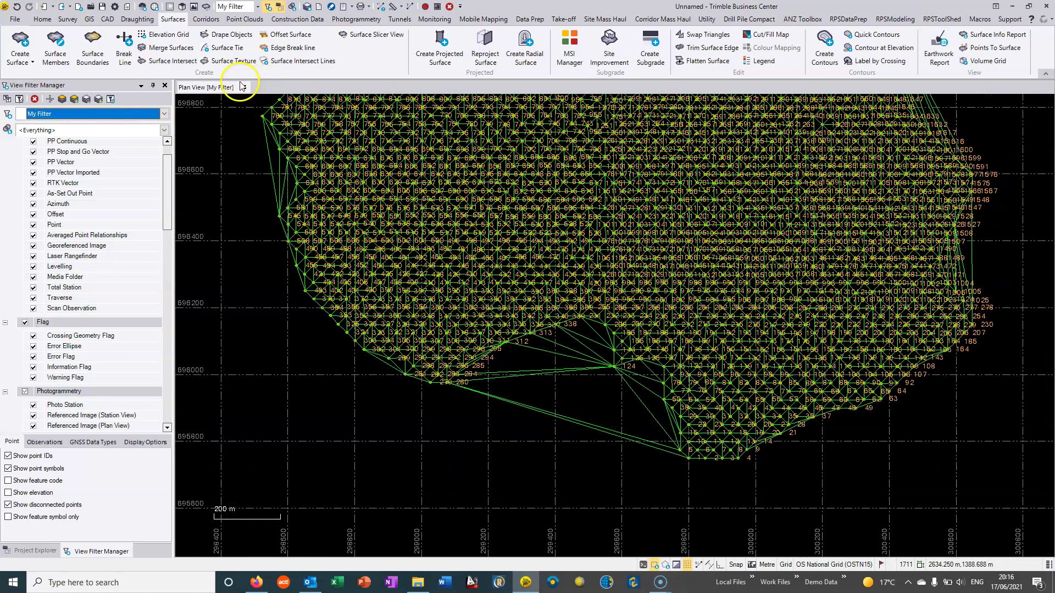
left_click(173, 20)
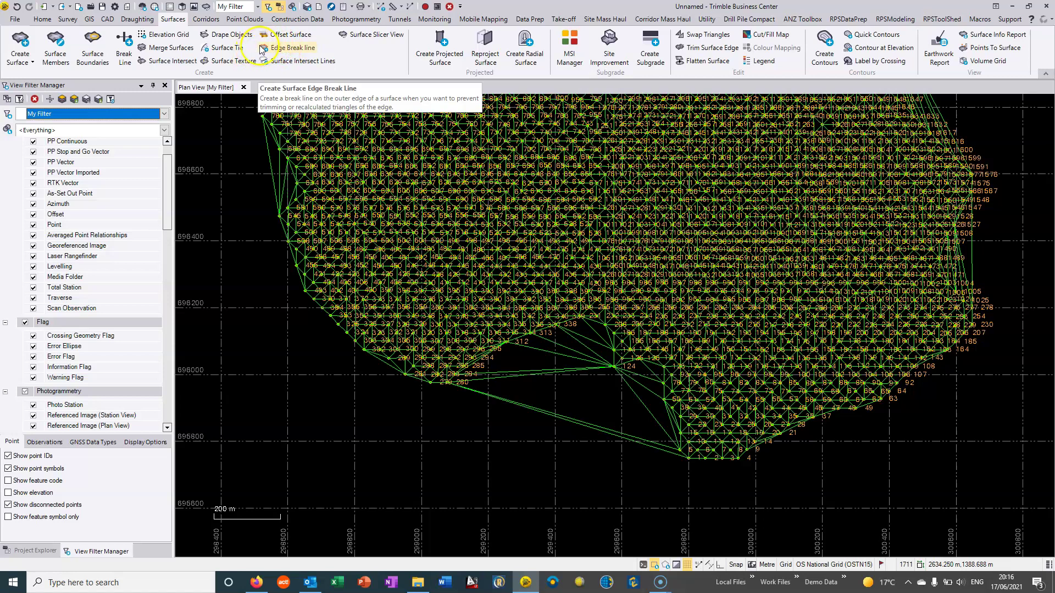
Trim the OGL surface edge with a first pair of outside and inside points
left_click(697, 51)
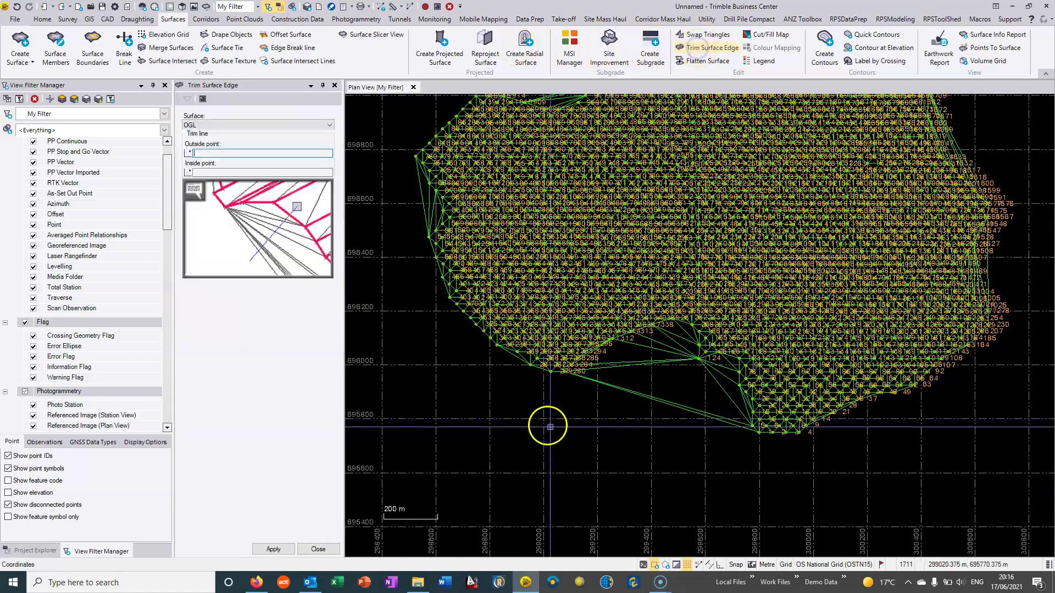
scroll(604, 400, "up", 3)
left_click(606, 352)
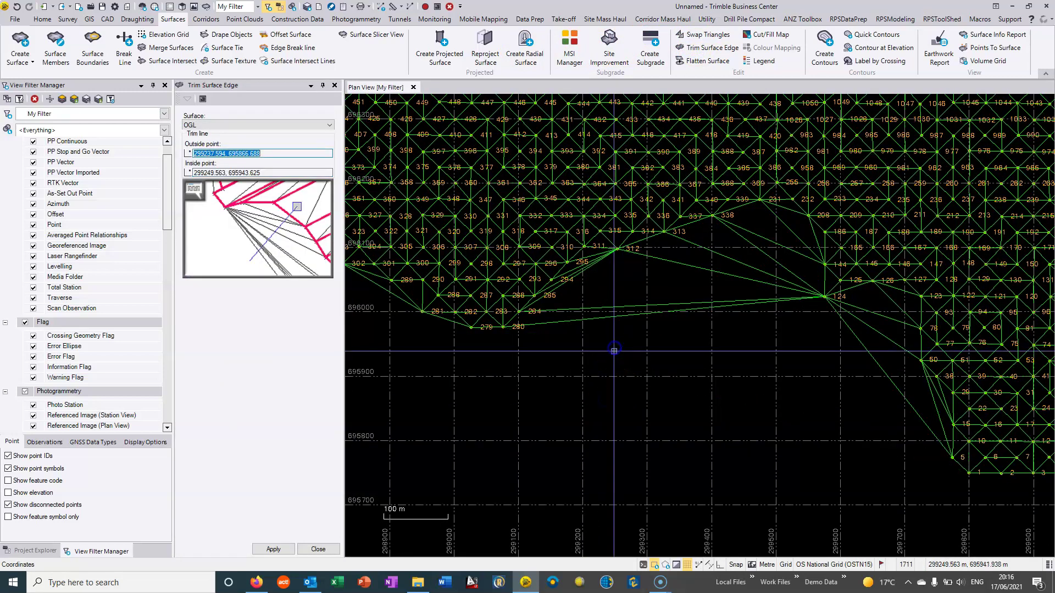
left_click(614, 345)
left_click(607, 284)
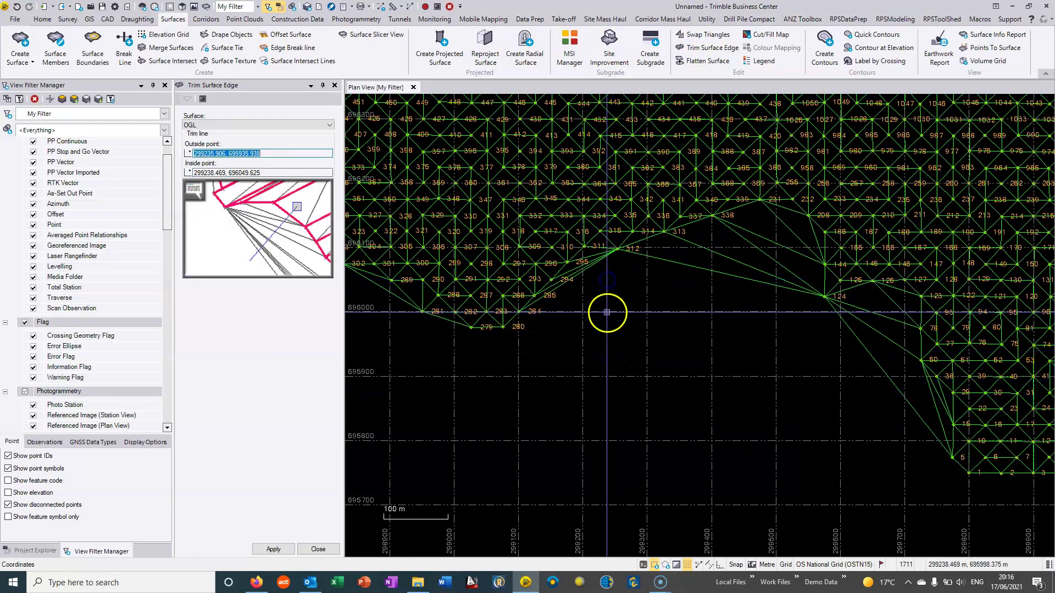
Trim away the edge triangles at the surface corner near point 5
middle_click_drag(718, 207, 489, 238)
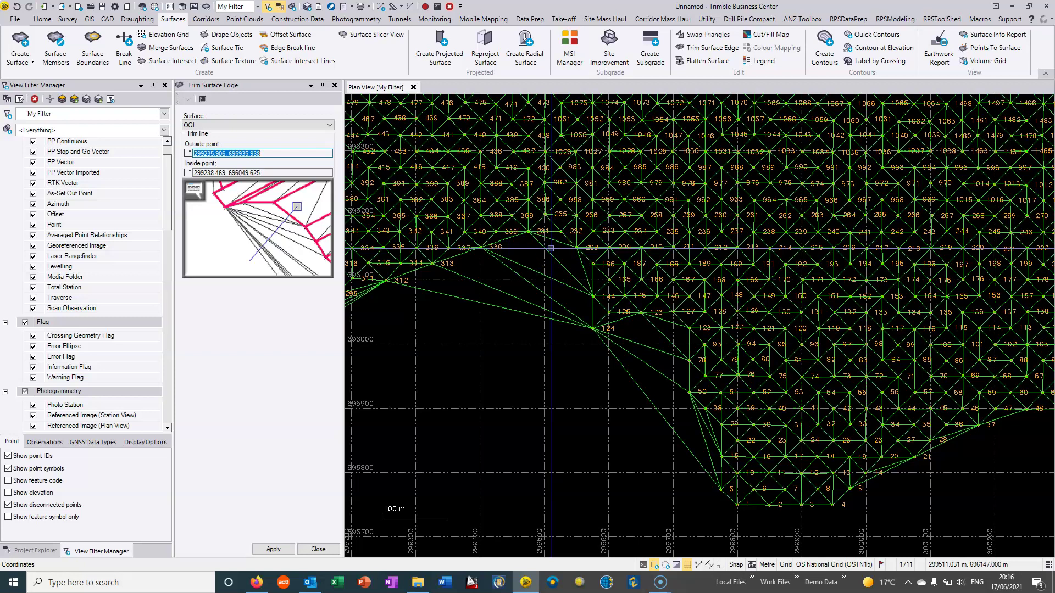
middle_click_drag(575, 311, 675, 349)
scroll(678, 340, "up", 3)
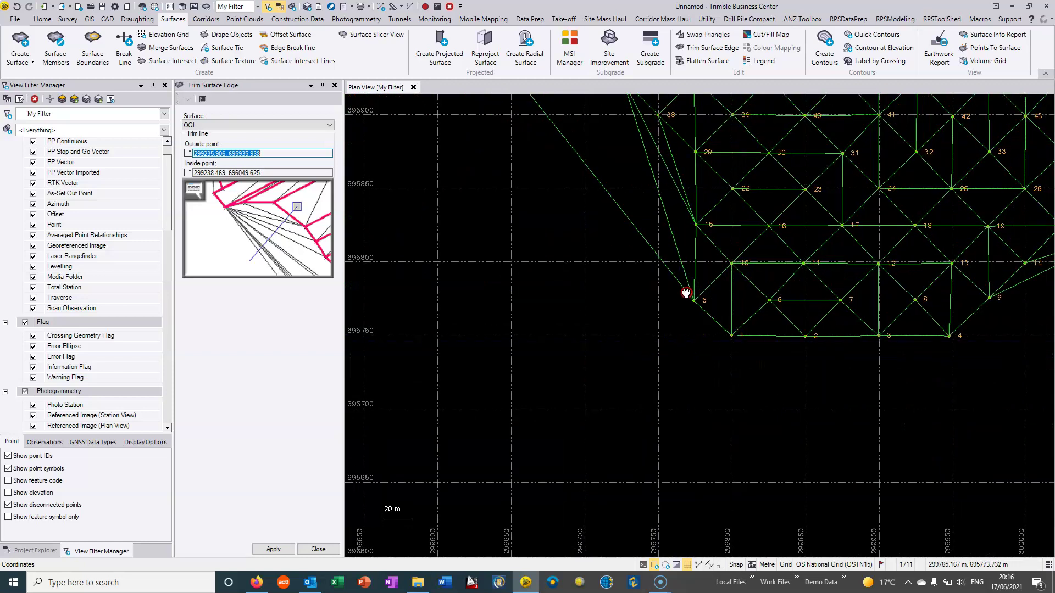
middle_click_drag(670, 306, 479, 371)
left_click(521, 333)
left_click(535, 330)
left_click(511, 343)
left_click(535, 330)
left_click(523, 346)
left_click(550, 364)
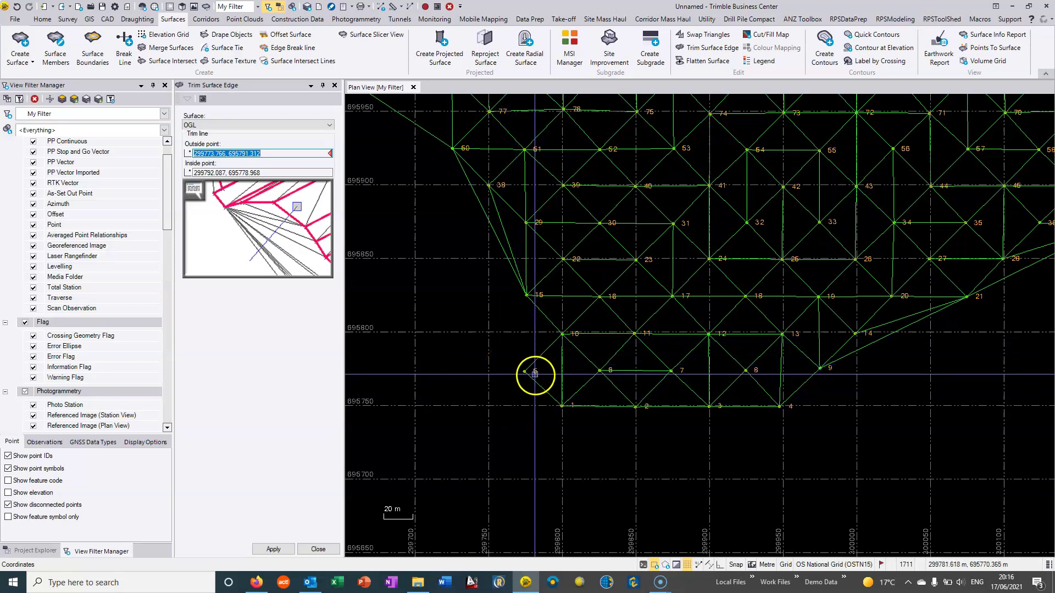
Pan along the surface edge and close the Trim Surface Edge pane
scroll(534, 373, "down", 5)
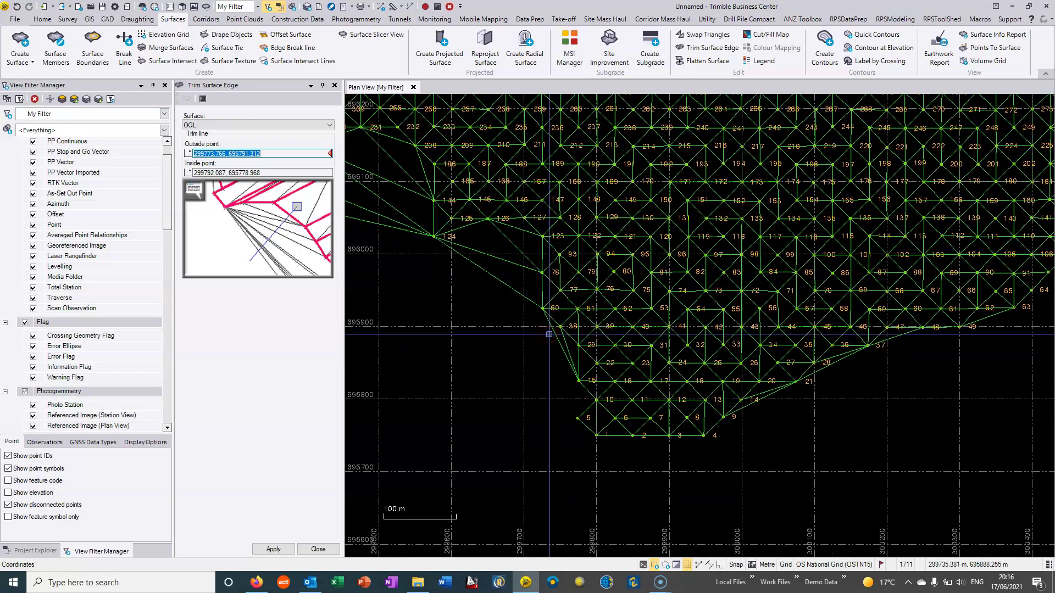
middle_click_drag(544, 324, 767, 341)
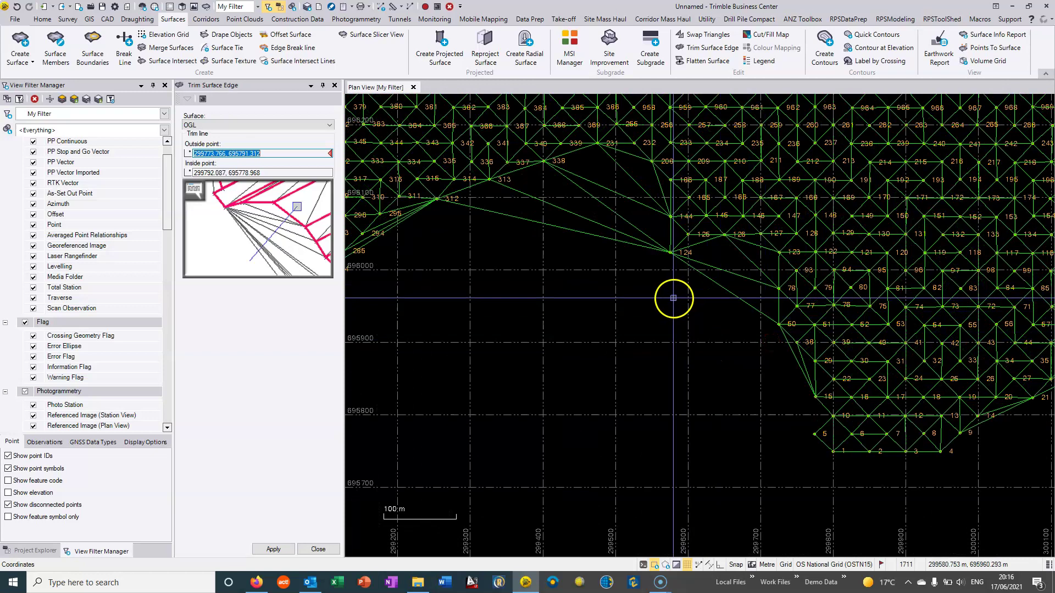
key("Return")
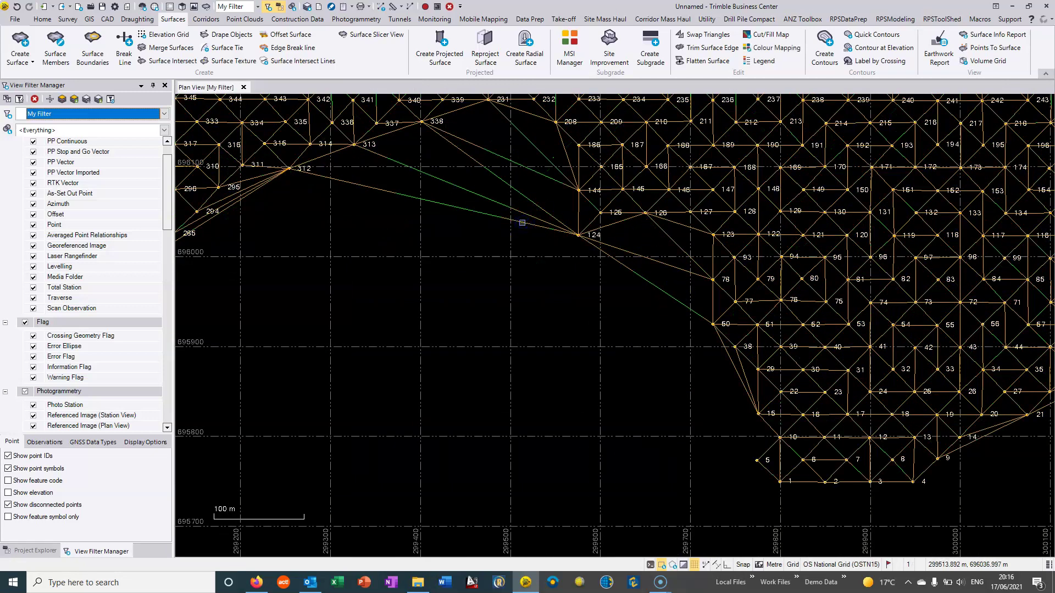
Set the OGL surface's Maximum edge length property to 40 m, then zoom out
right_click(522, 223)
left_click(554, 416)
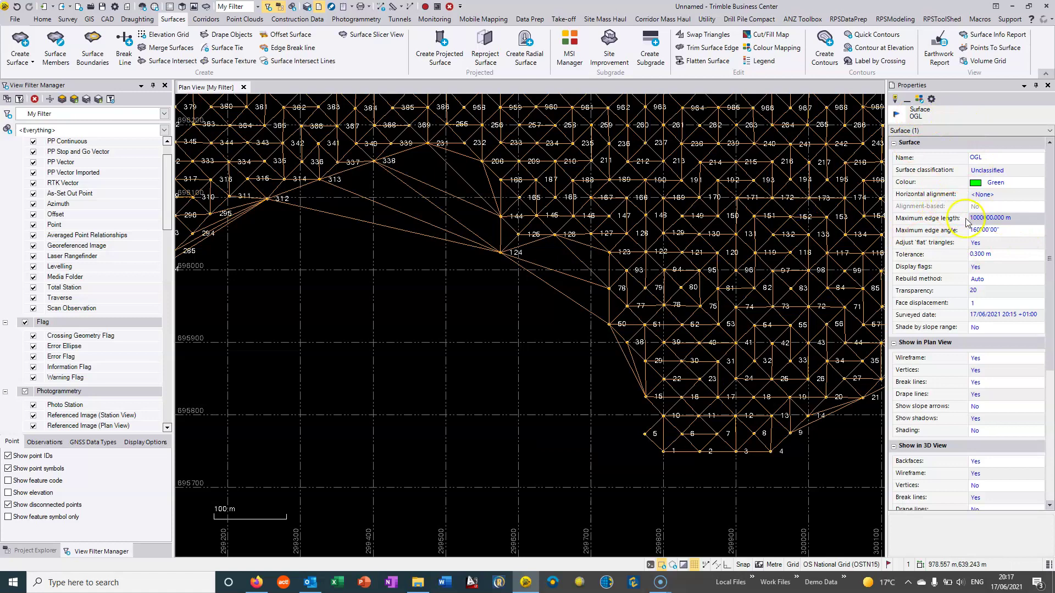
left_click(992, 219)
left_click(958, 222)
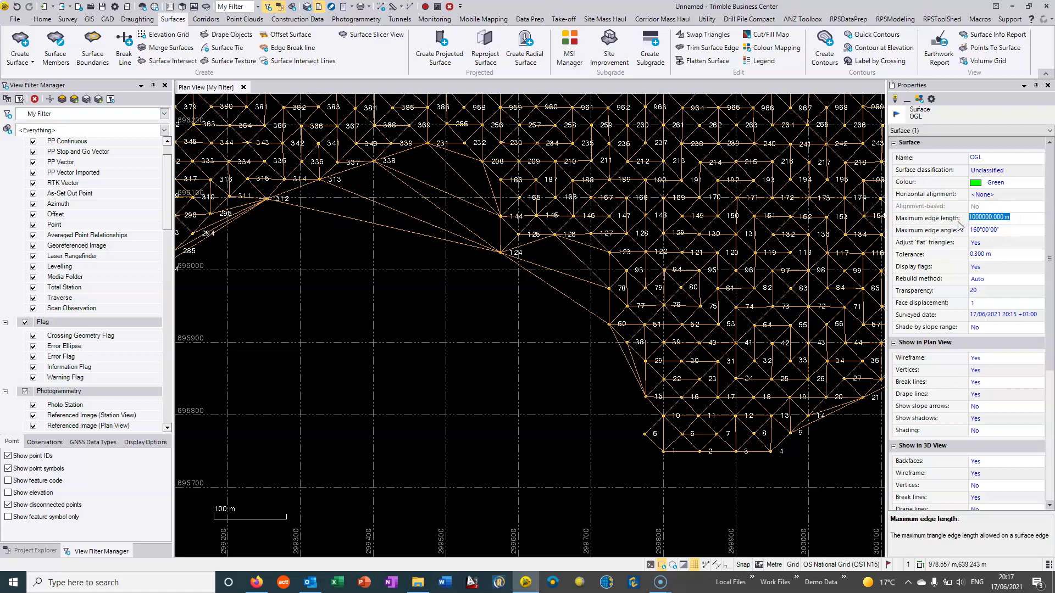
type("40")
key("Return")
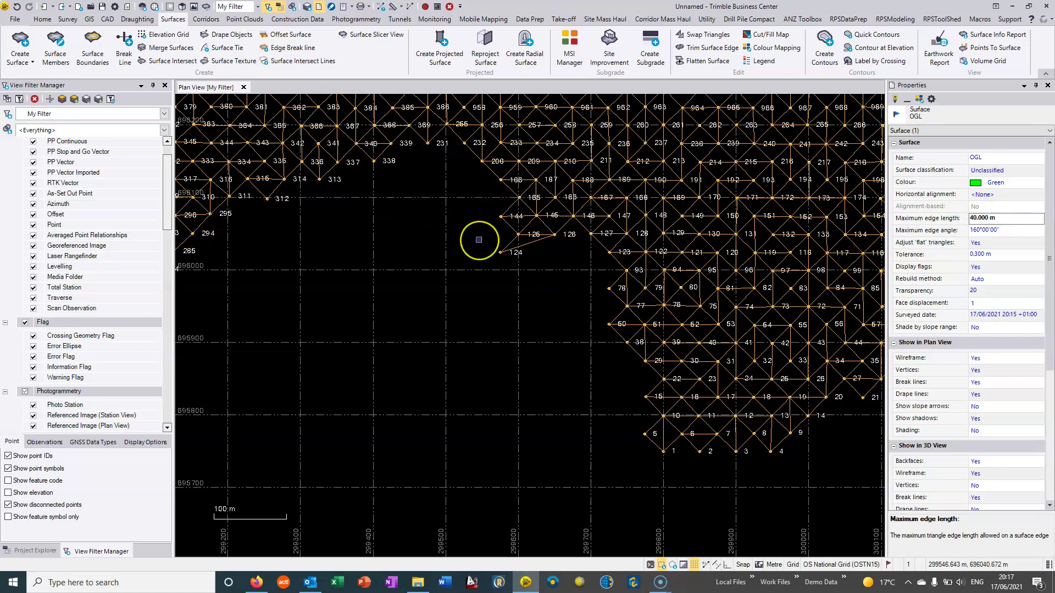
scroll(479, 240, "down", 1)
scroll(478, 240, "down", 6)
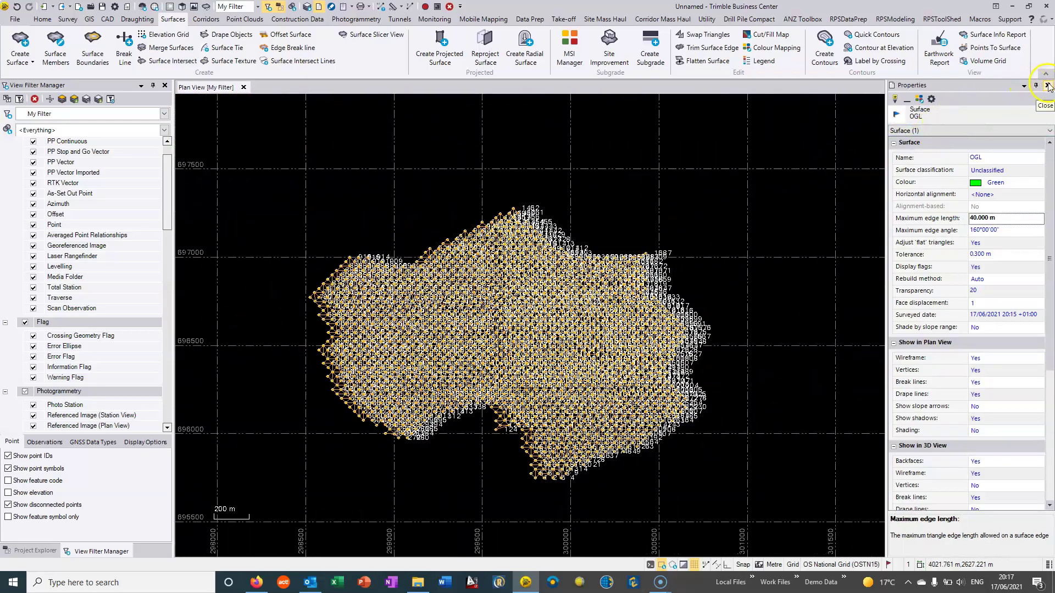
scroll(478, 273, "up", 5)
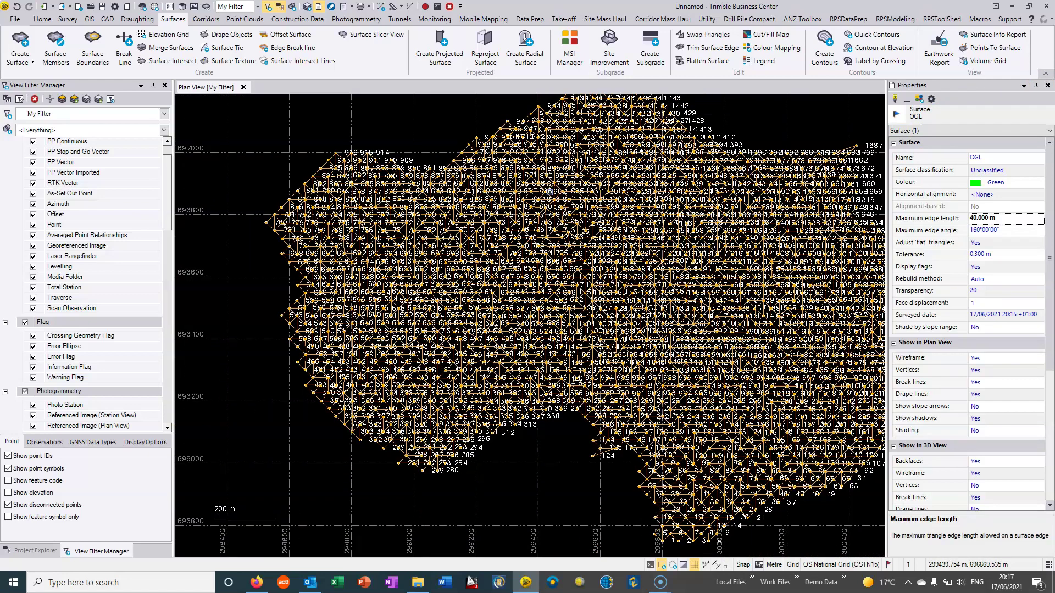
middle_click_drag(607, 249, 514, 240)
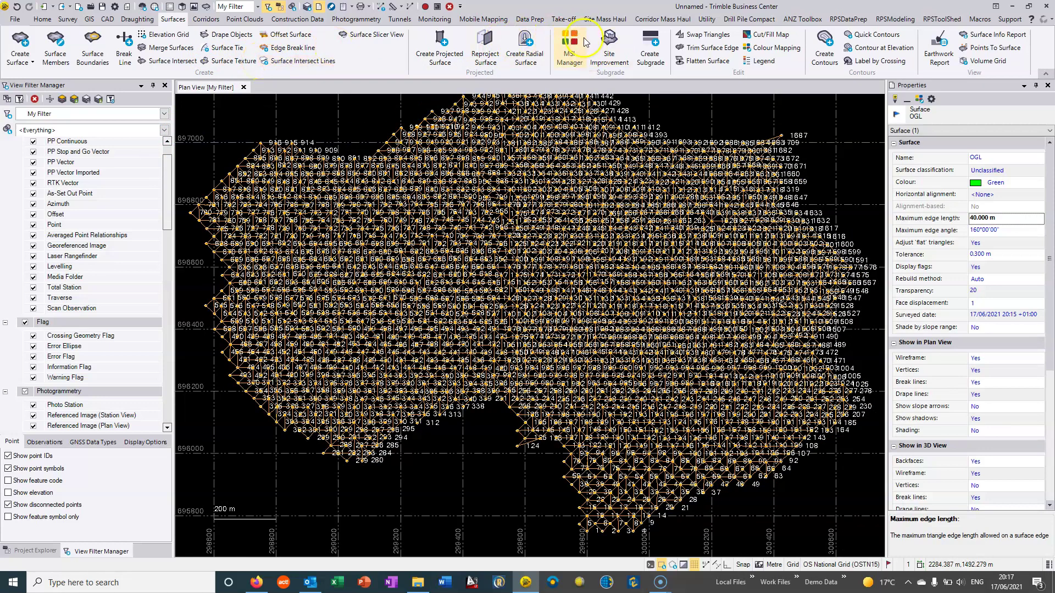
left_click(374, 37)
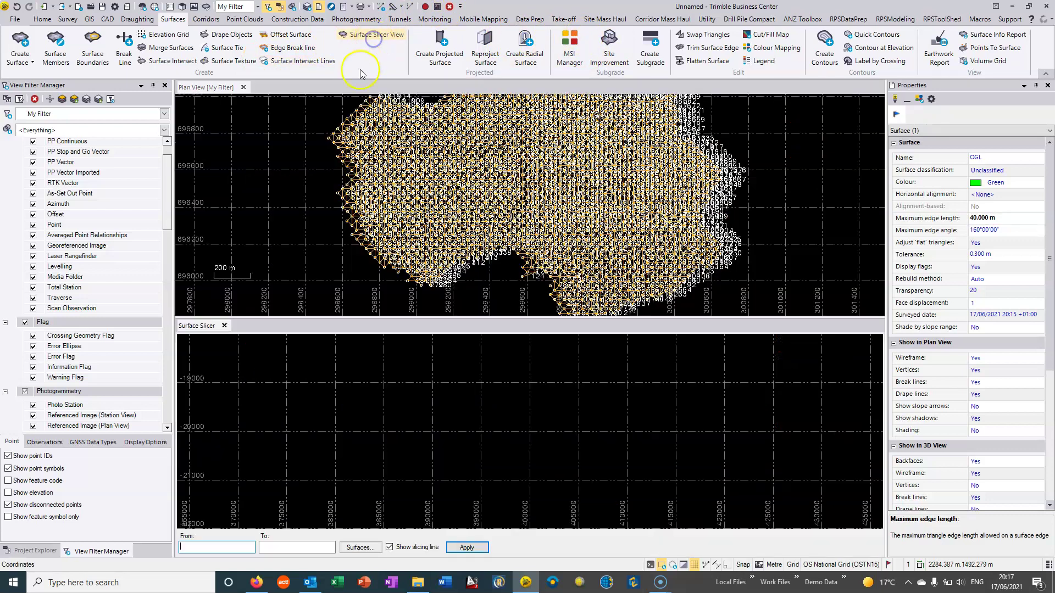
left_click(310, 203)
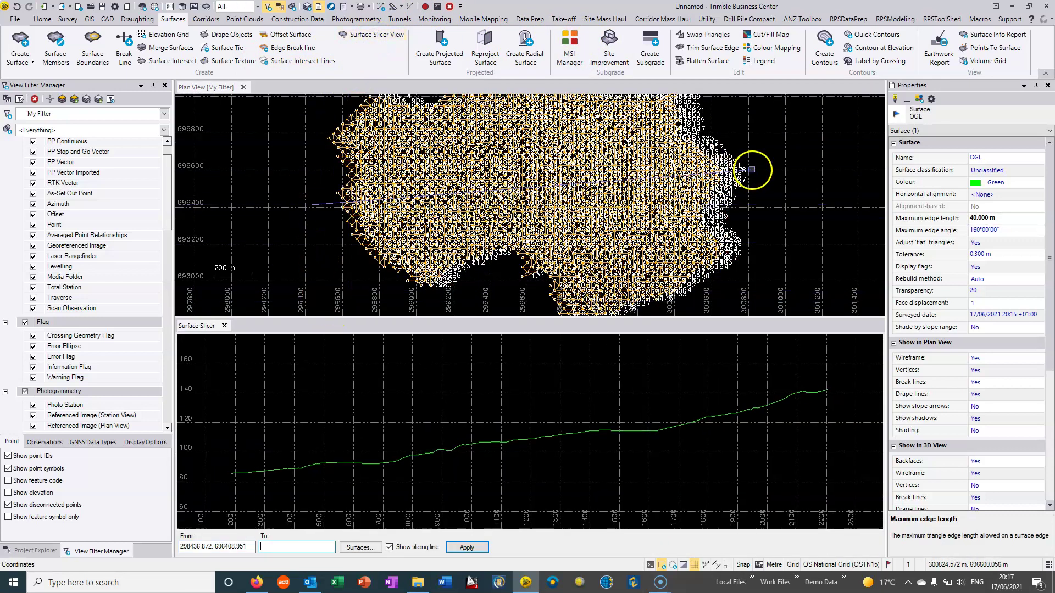
left_click(750, 171)
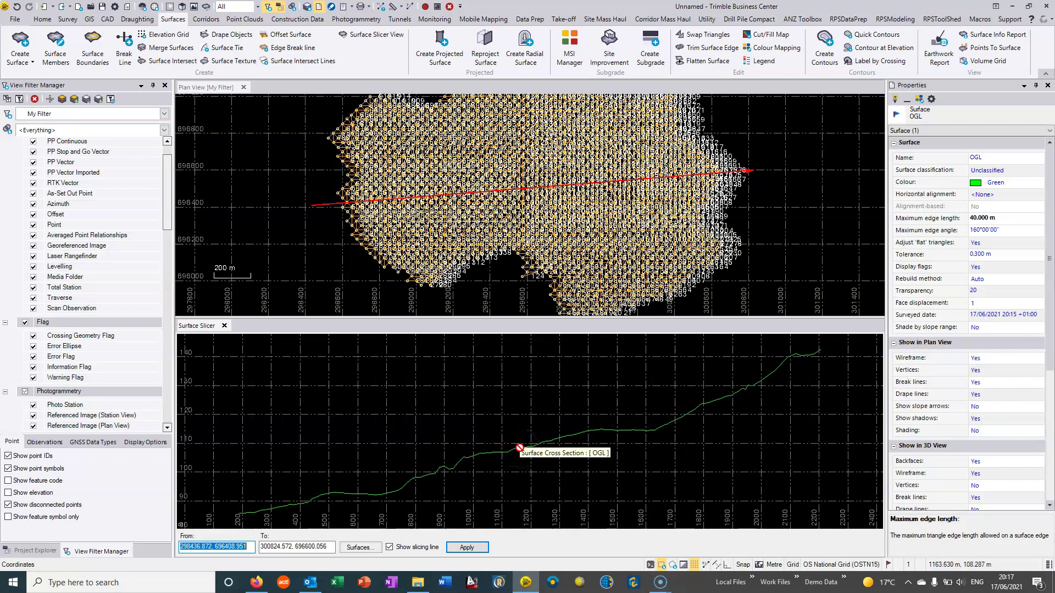
scroll(519, 448, "down", 6)
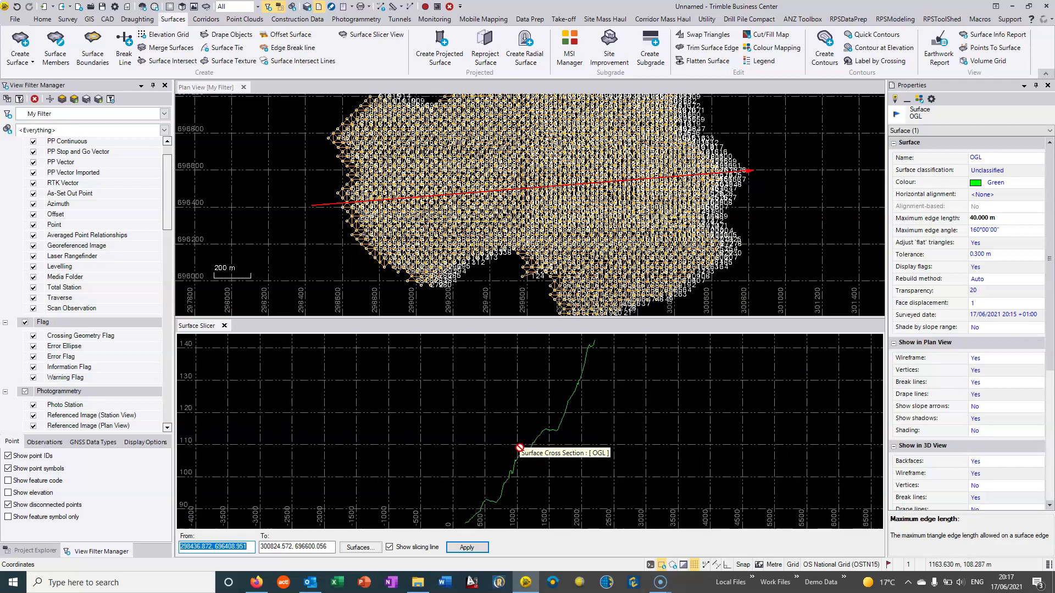
scroll(519, 447, "up", 6)
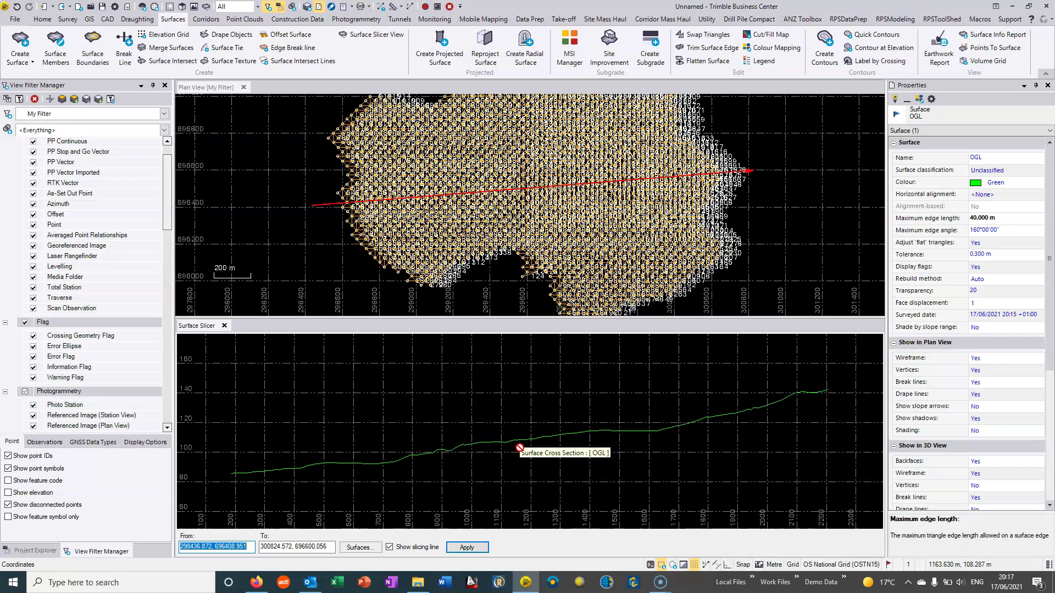
left_click(224, 326)
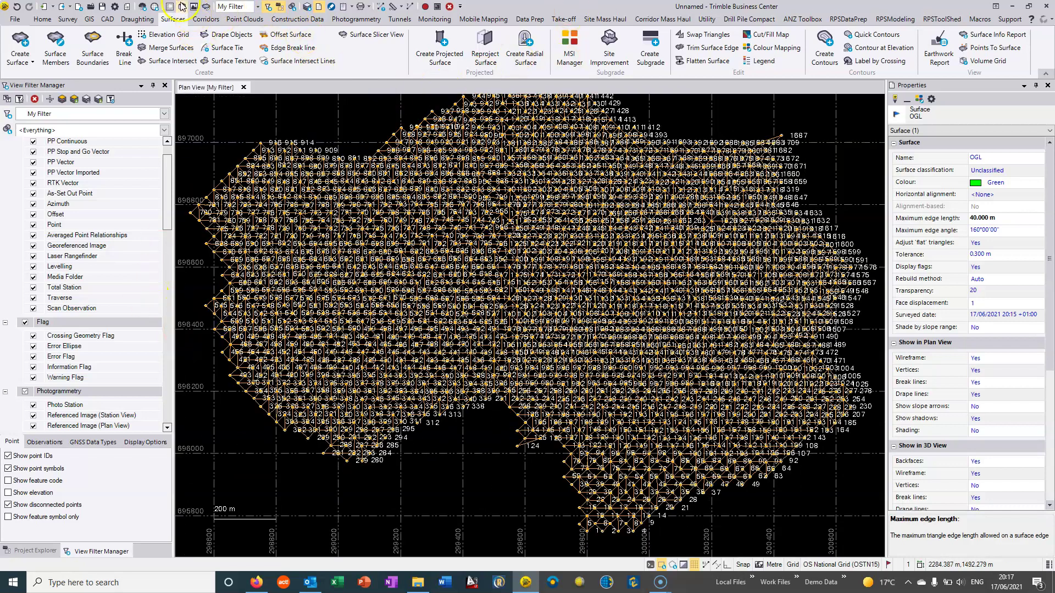
Show OGL in a 3D View and orbit it with vertical exaggeration set to 3.0
left_click(384, 314)
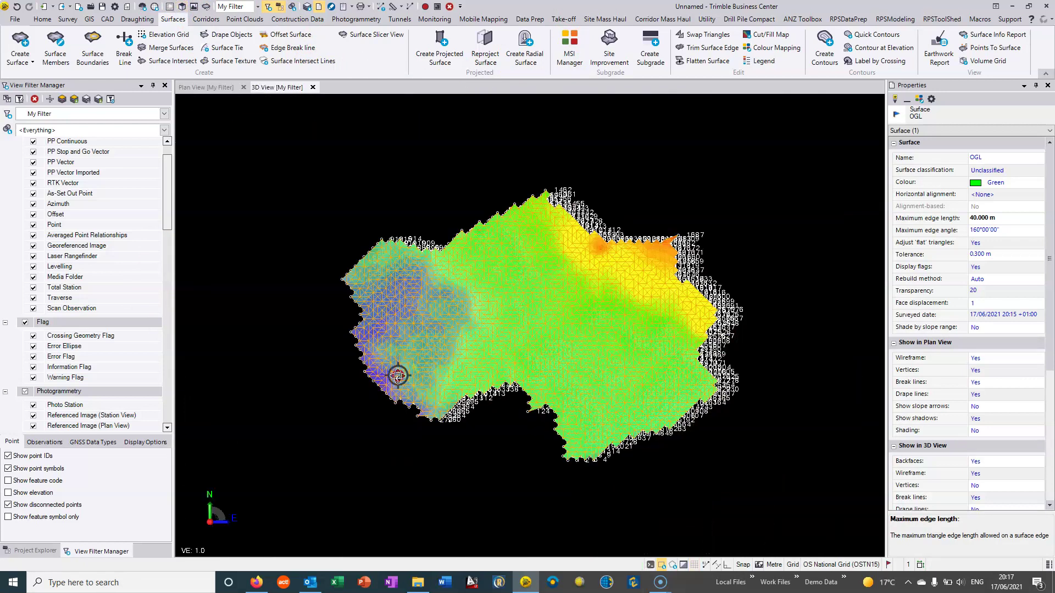
middle_click_drag(399, 371, 398, 376)
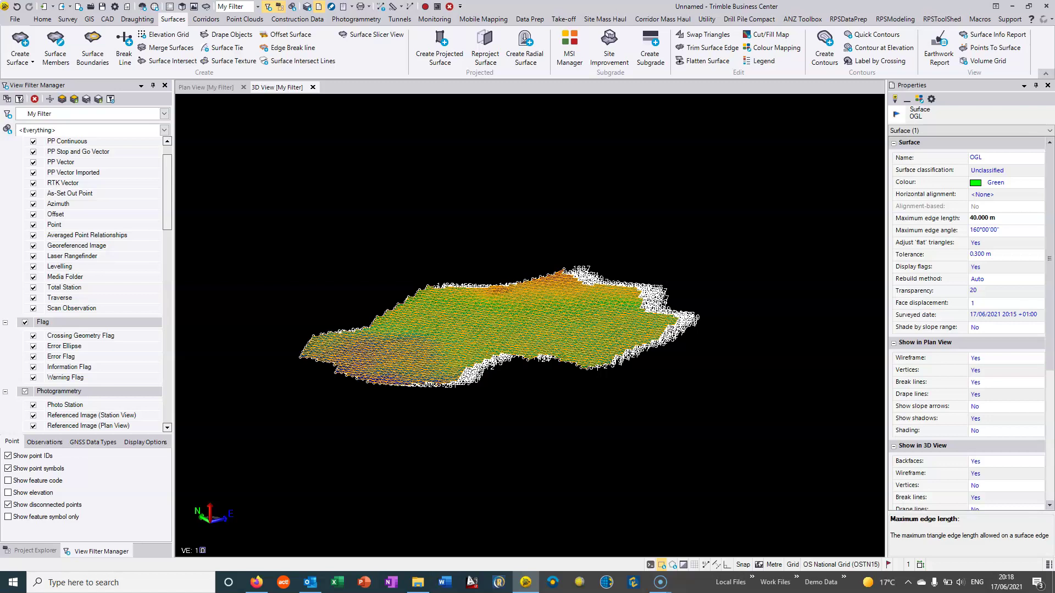
scroll(440, 365, "up", 5, "ctrl")
left_click_drag(440, 365, 461, 311)
scroll(460, 311, "down", 1, "ctrl")
scroll(460, 310, "down", 1, "ctrl")
scroll(588, 250, "up", 5)
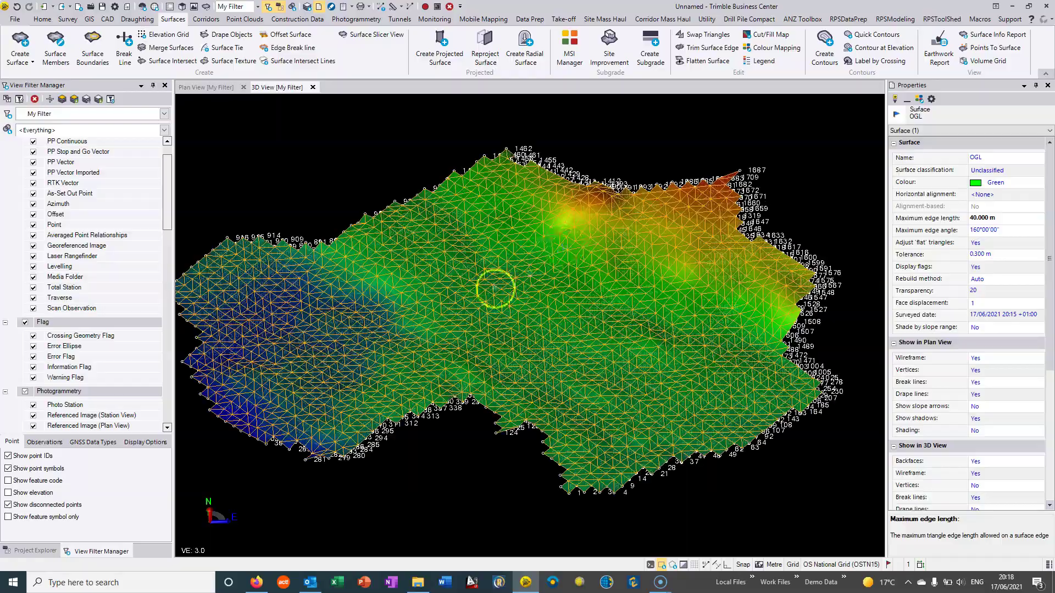
left_click_drag(588, 251, 649, 247)
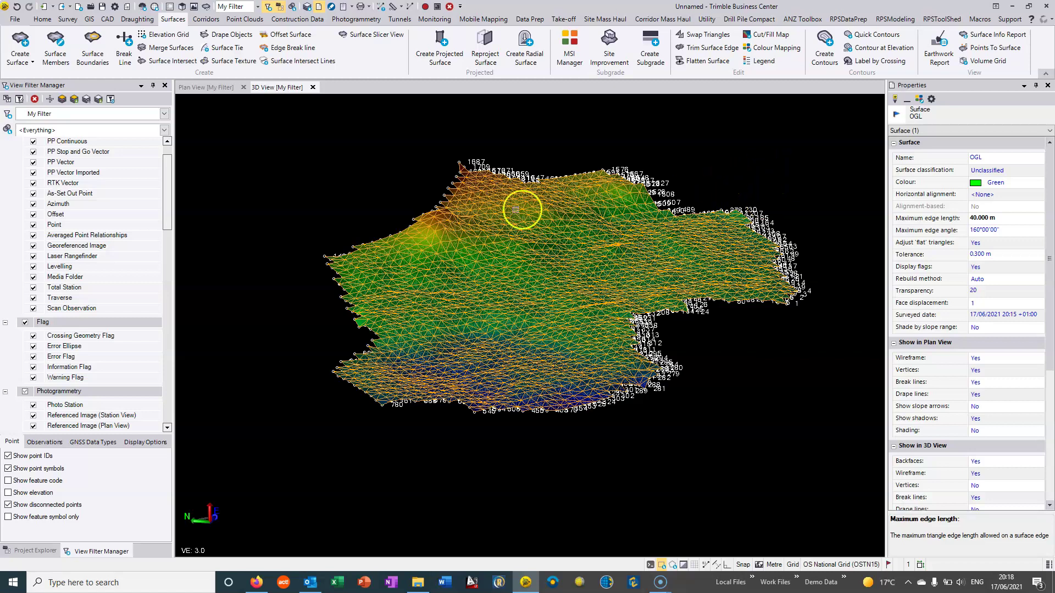
Check point 1687's details, switch off the Points layer, and reselect the OGL surface
left_click(718, 149)
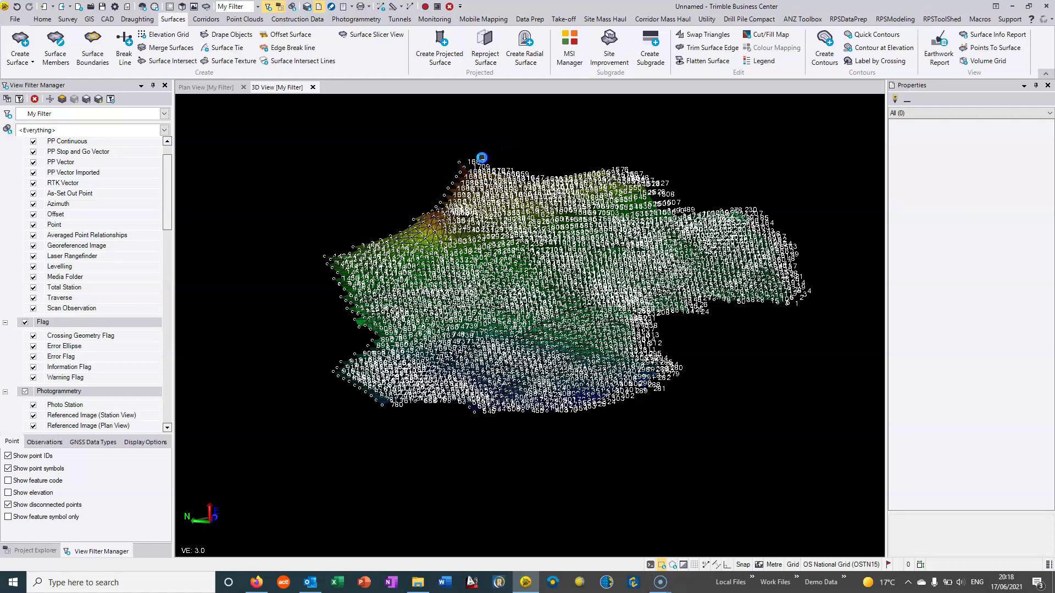
left_click(481, 158)
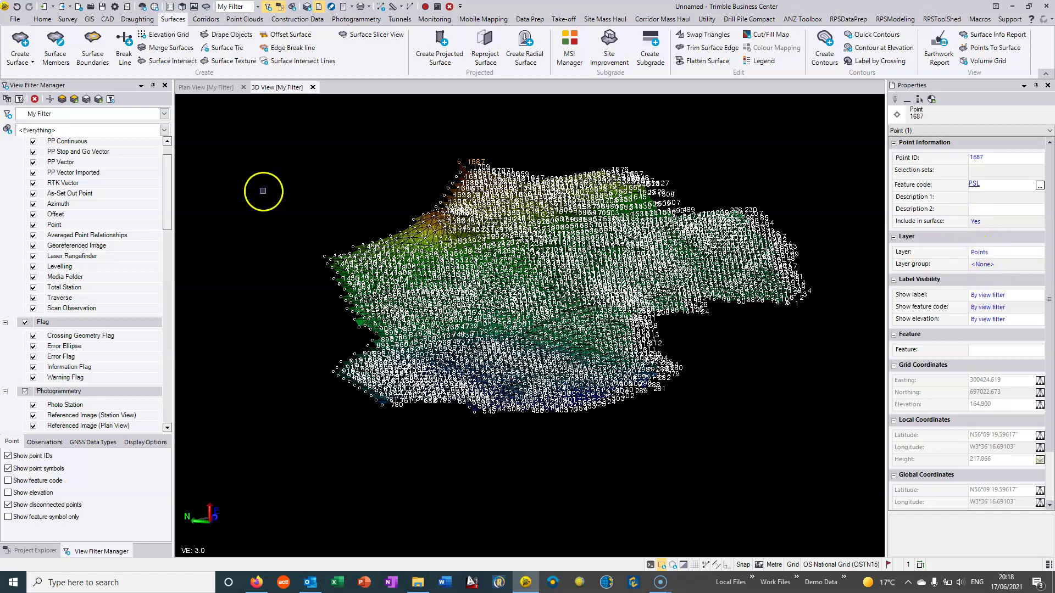
left_click_drag(164, 193, 167, 309)
left_click(33, 388)
left_click(564, 272)
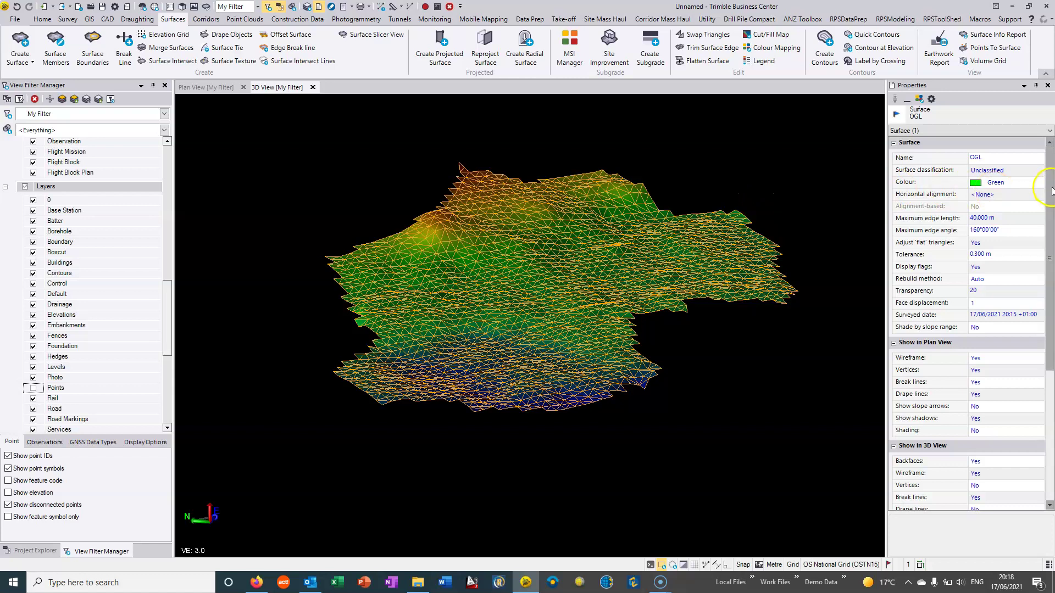
Set the OGL surface's 3D Shading to By surface colour
left_click(735, 184)
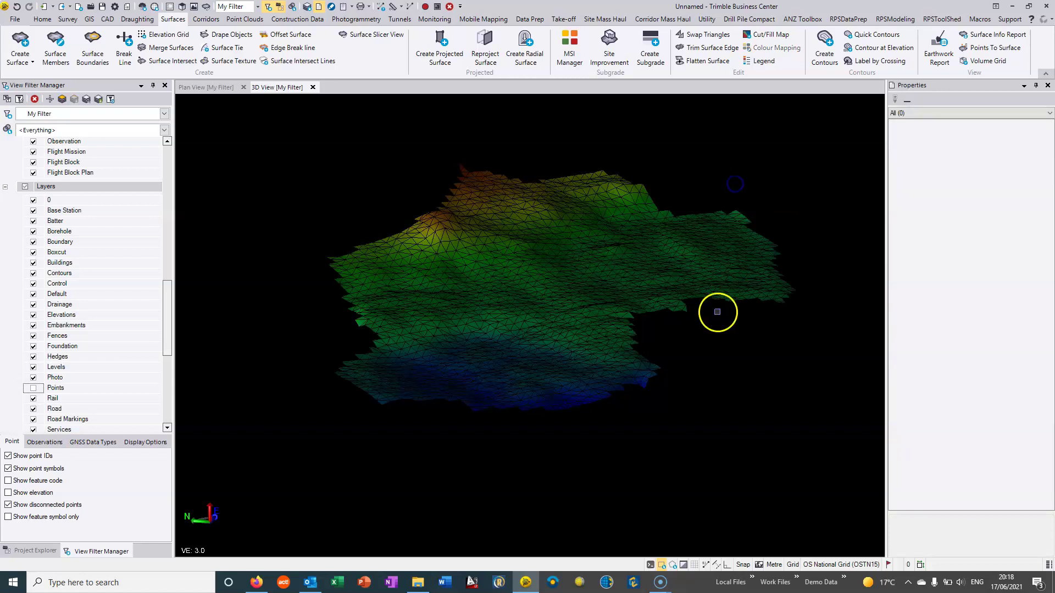
left_click(586, 266)
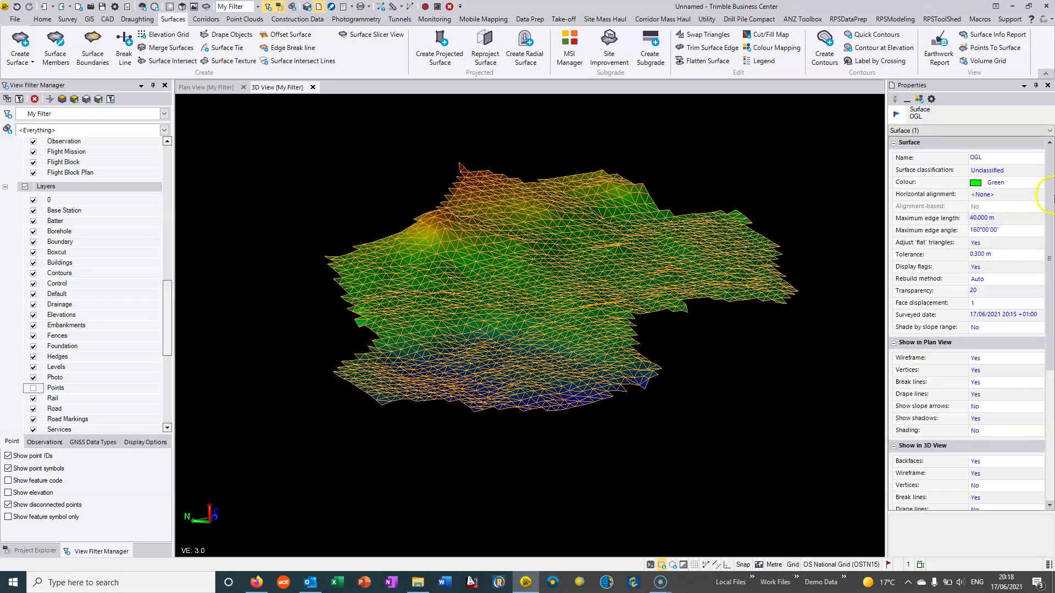
left_click_drag(1050, 190, 1050, 320)
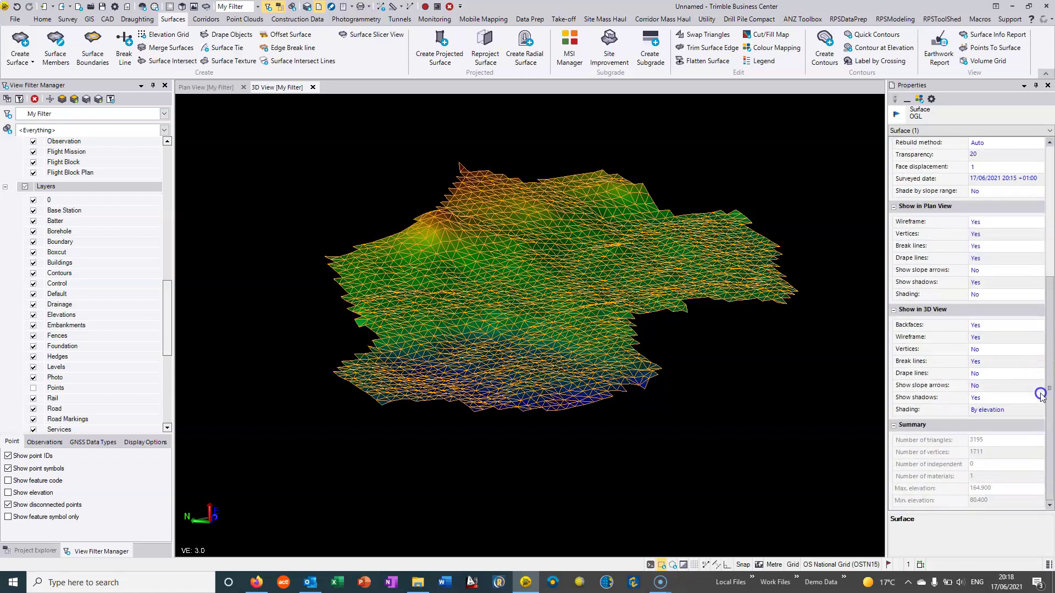
left_click(984, 398)
left_click(934, 409)
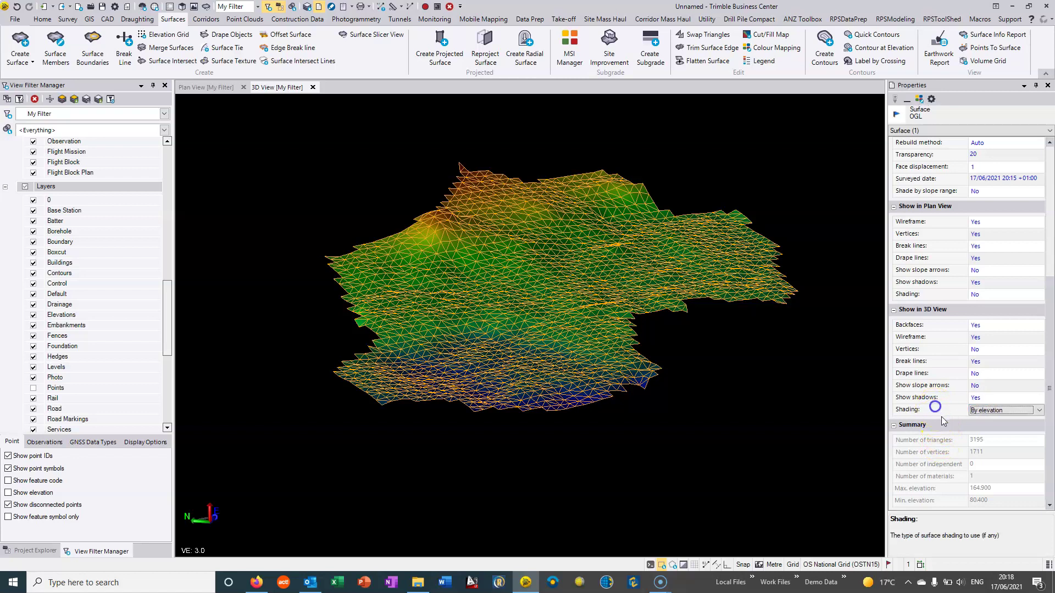
left_click(994, 410)
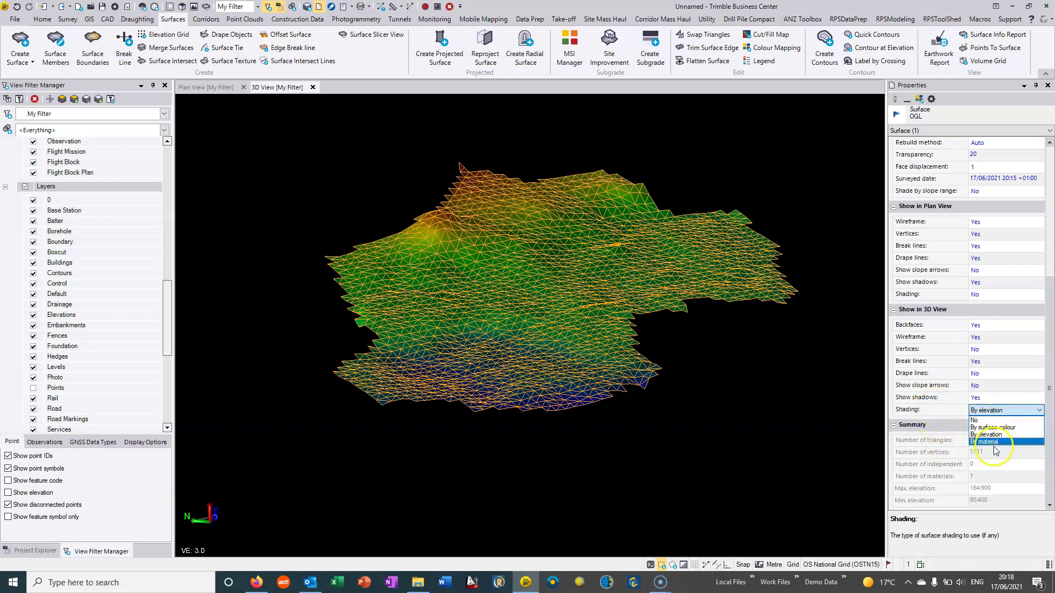
left_click(996, 436)
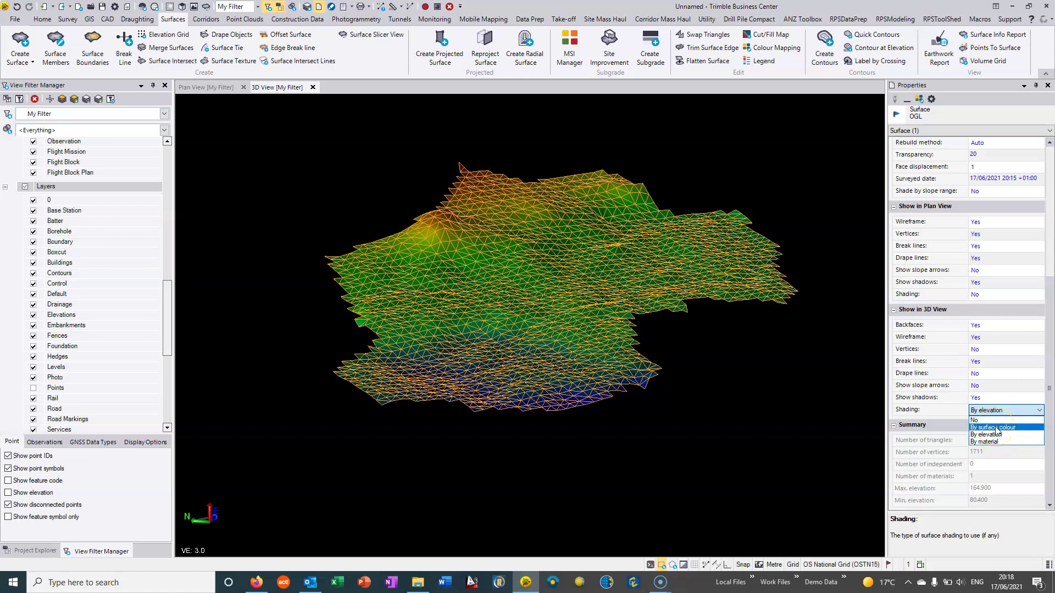
left_click(996, 428)
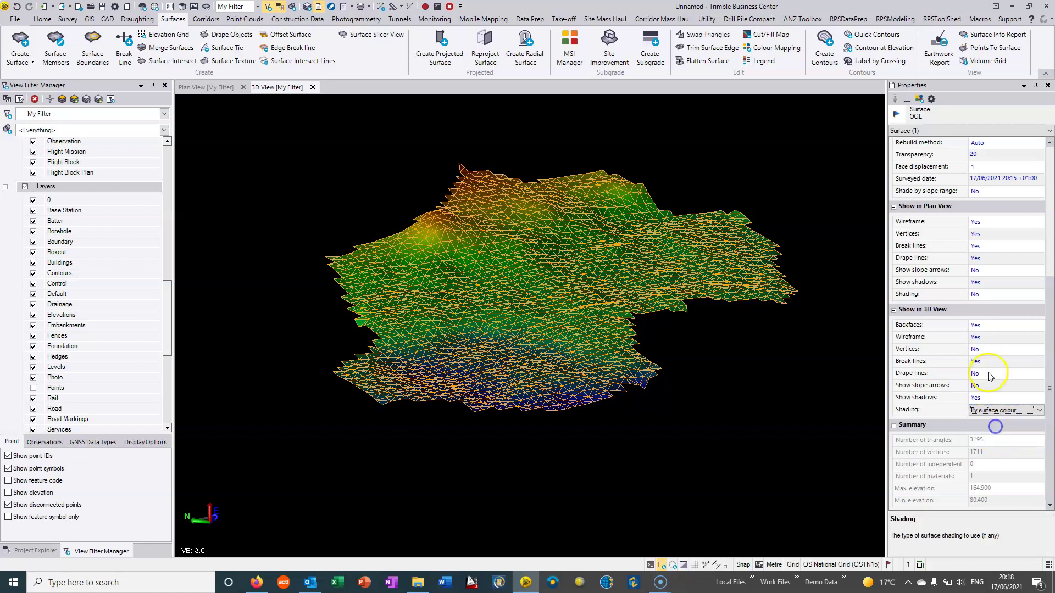
Turn off backfaces for OGL, clear the selection and orbit the 3D view
left_click(980, 325)
left_click(983, 343)
left_click(784, 361)
left_click_drag(629, 247, 538, 265)
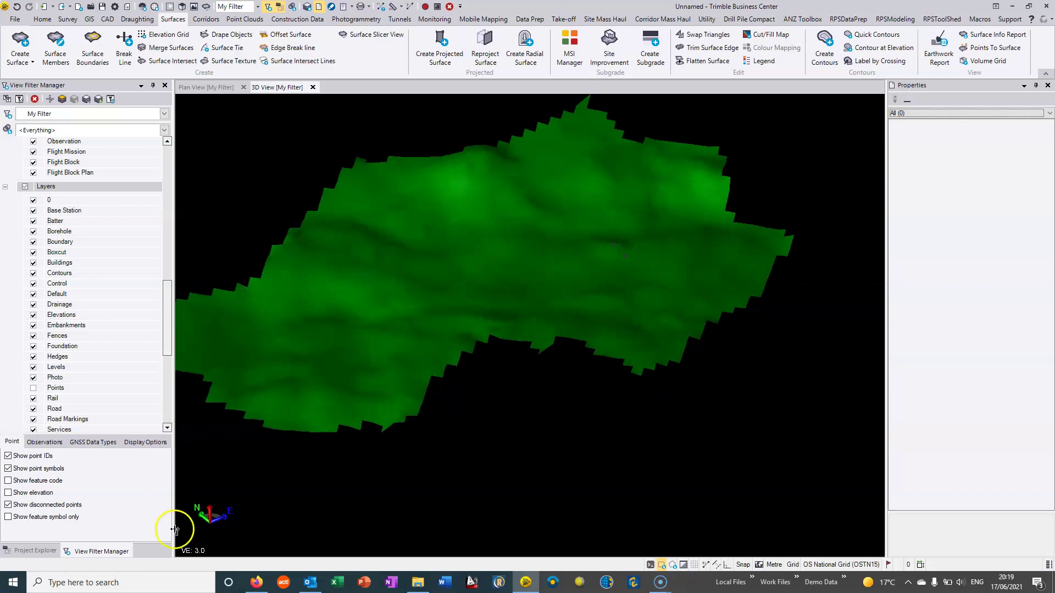
Hide the Surface layer and show the Points layer in the View Filter Manager
left_click(36, 552)
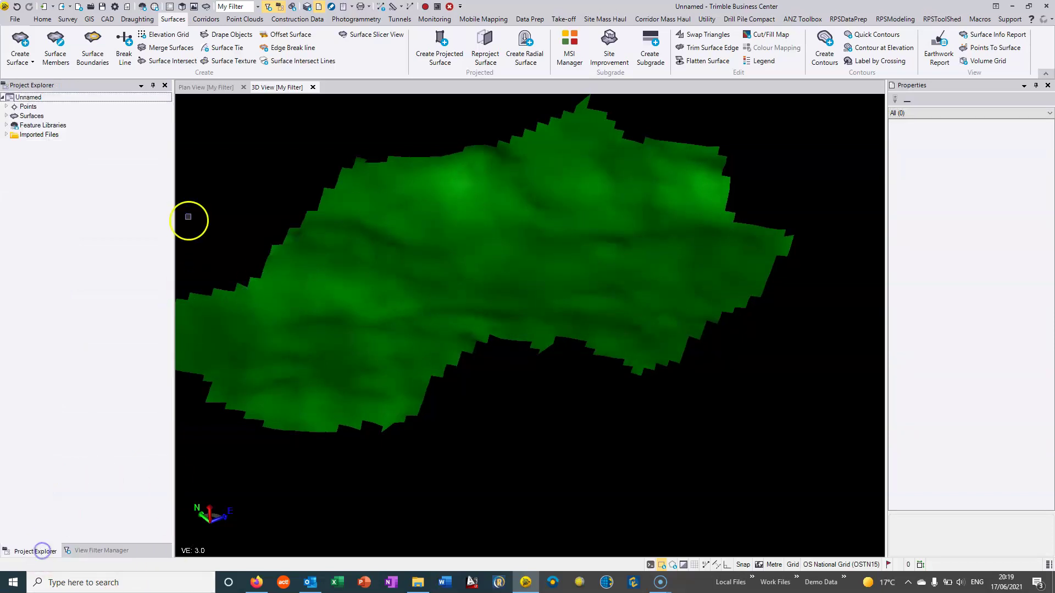
left_click(106, 550)
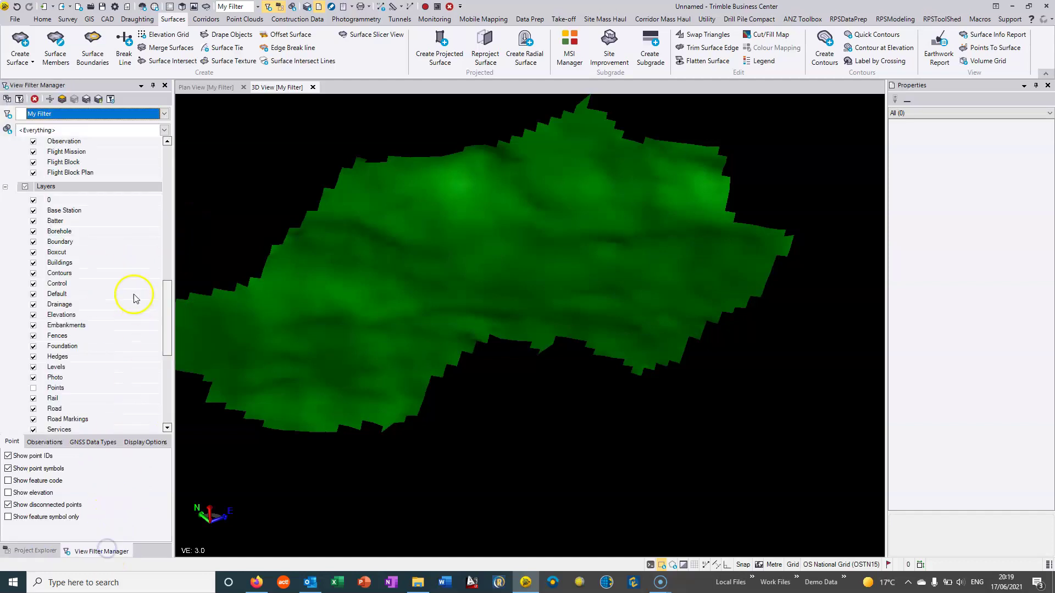
left_click_drag(167, 304, 166, 405)
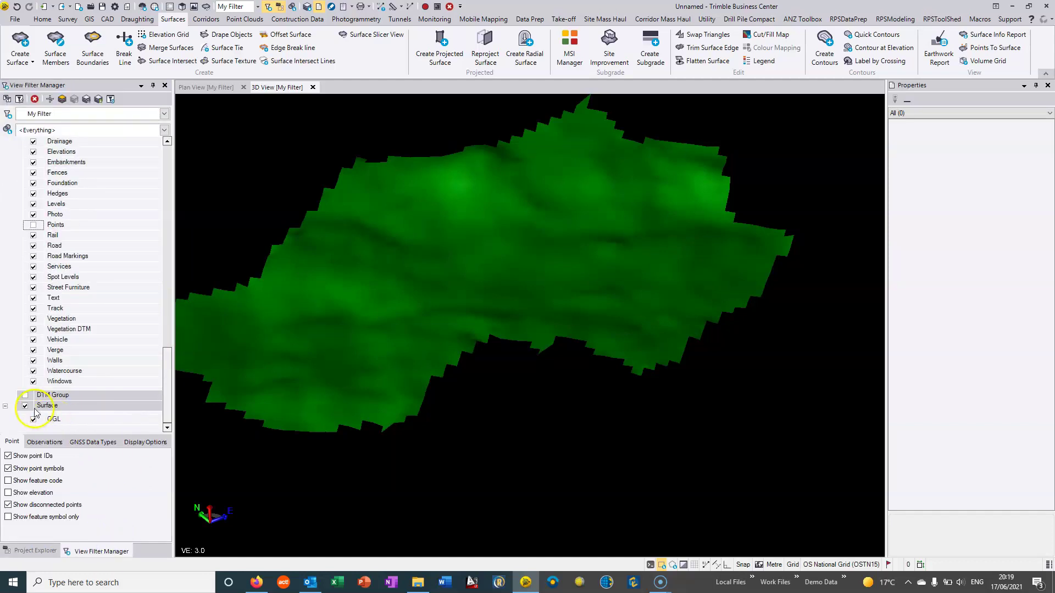
left_click(25, 407)
left_click_drag(167, 404, 165, 374)
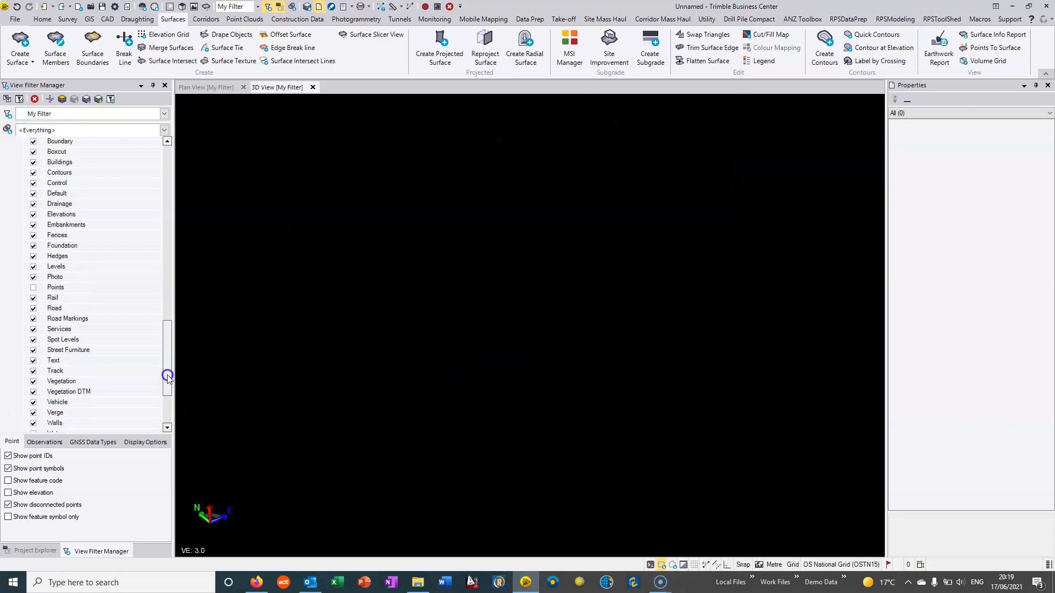
left_click(33, 287)
scroll(423, 330, "down", 2)
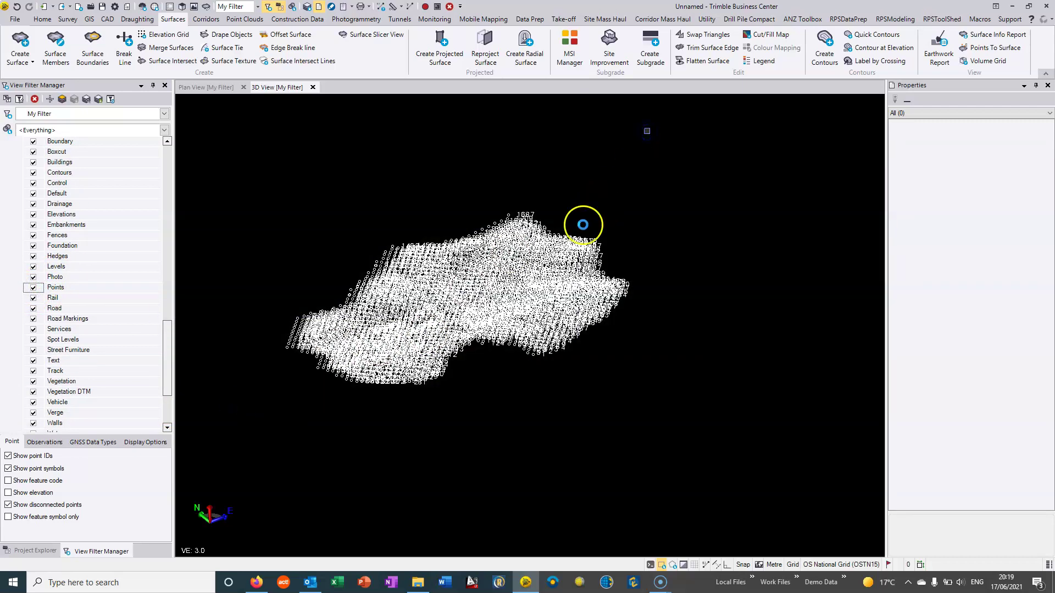
Move all 1711 points onto a new layer named OGL and switch that layer off
key("ctrl+a")
right_click(544, 254)
left_click(599, 469)
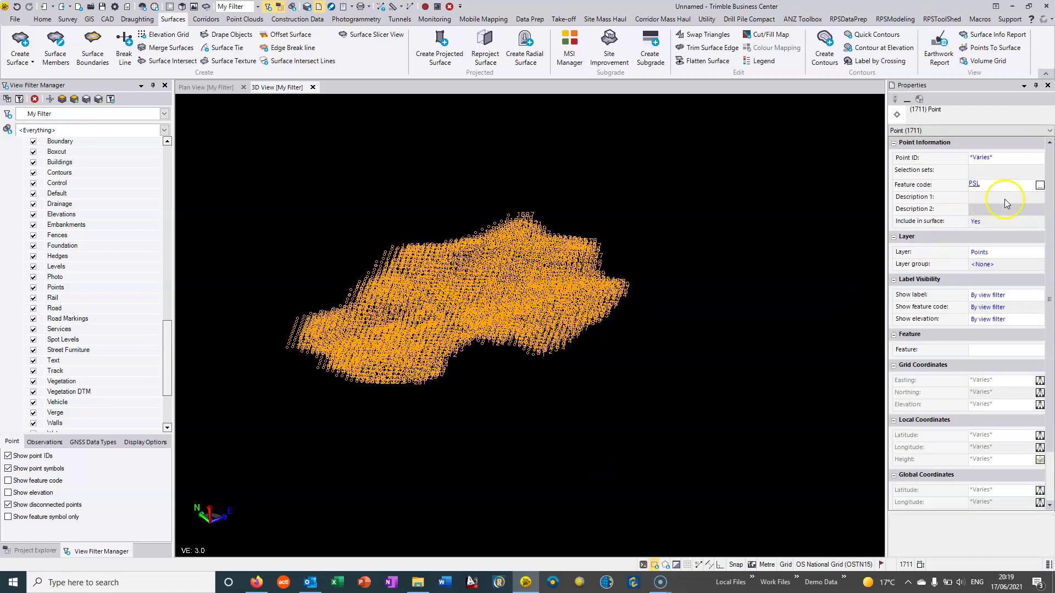
left_click(989, 252)
left_click(1040, 252)
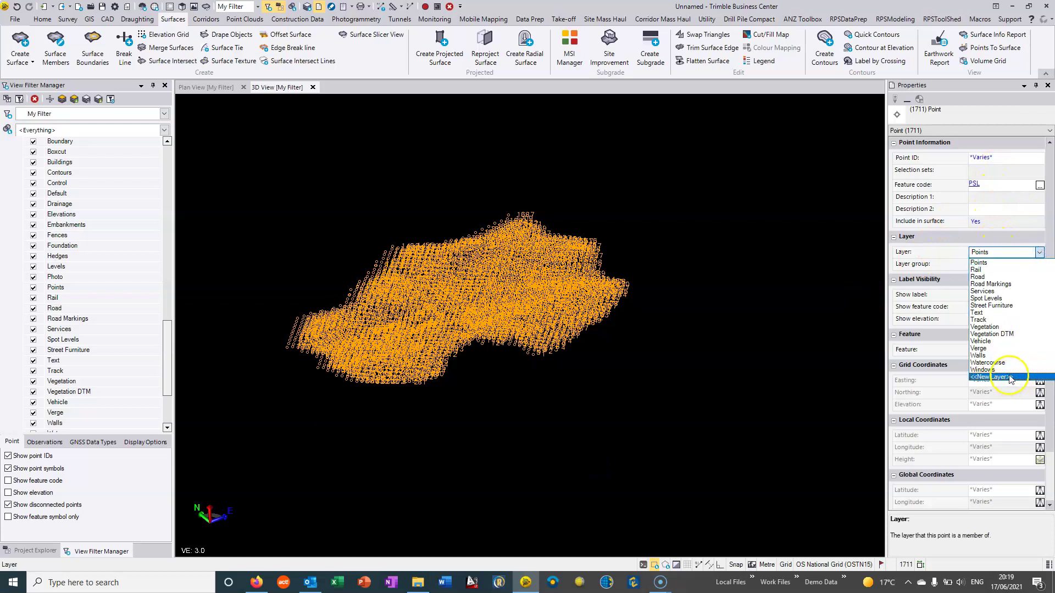
scroll(1003, 318, "up", 5)
scroll(1004, 318, "down", 4)
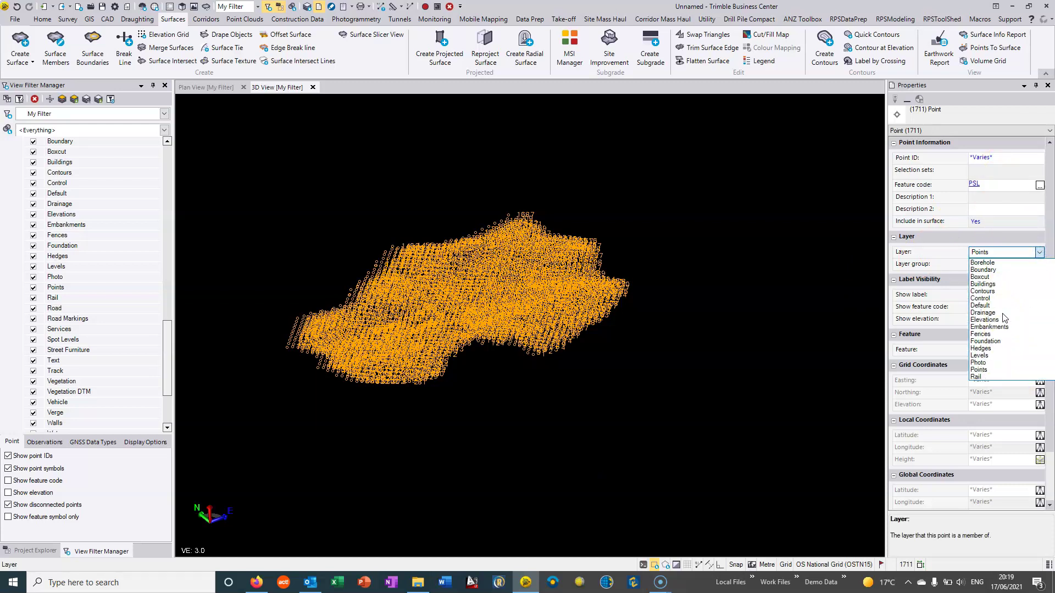
scroll(1004, 317, "down", 2)
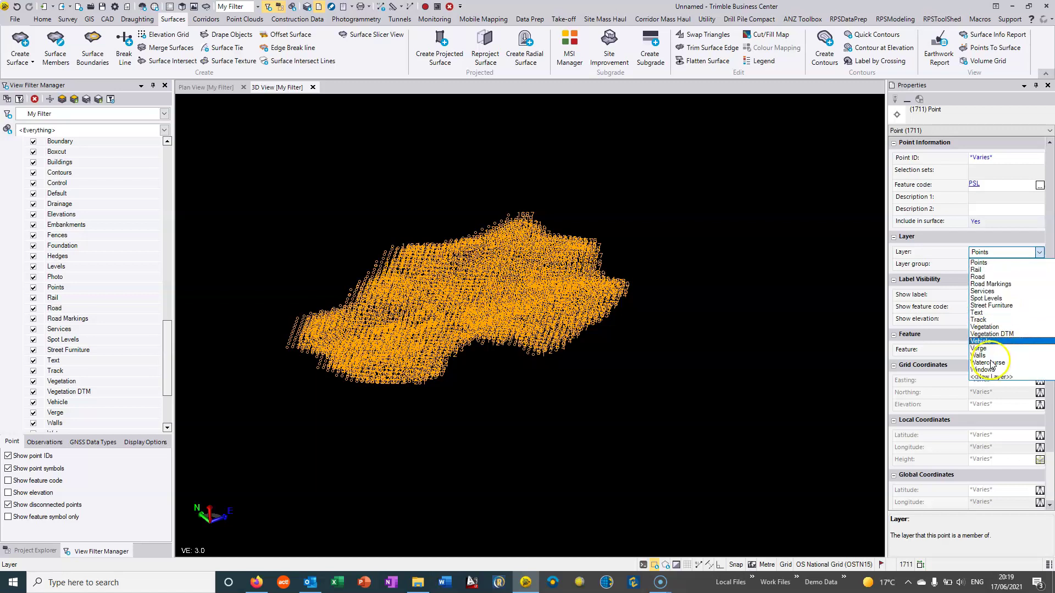
left_click(987, 378)
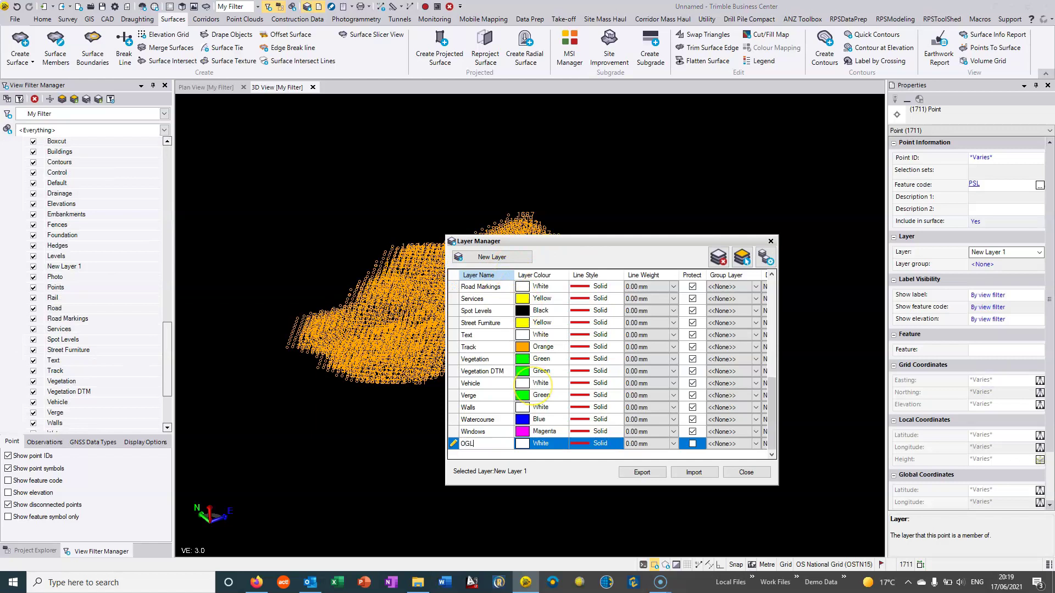
left_click(742, 474)
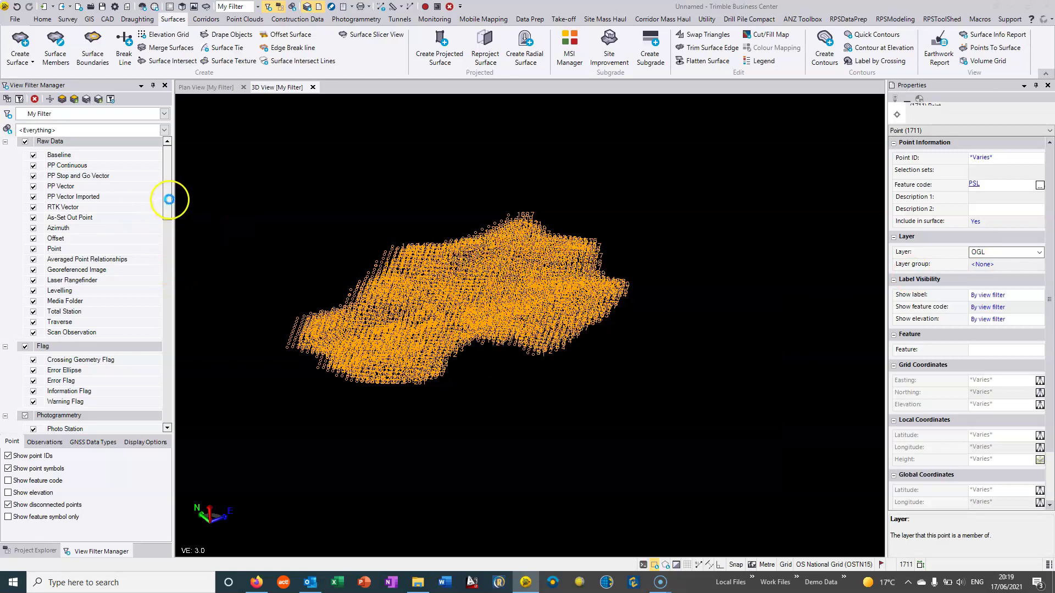
left_click_drag(167, 218, 167, 405)
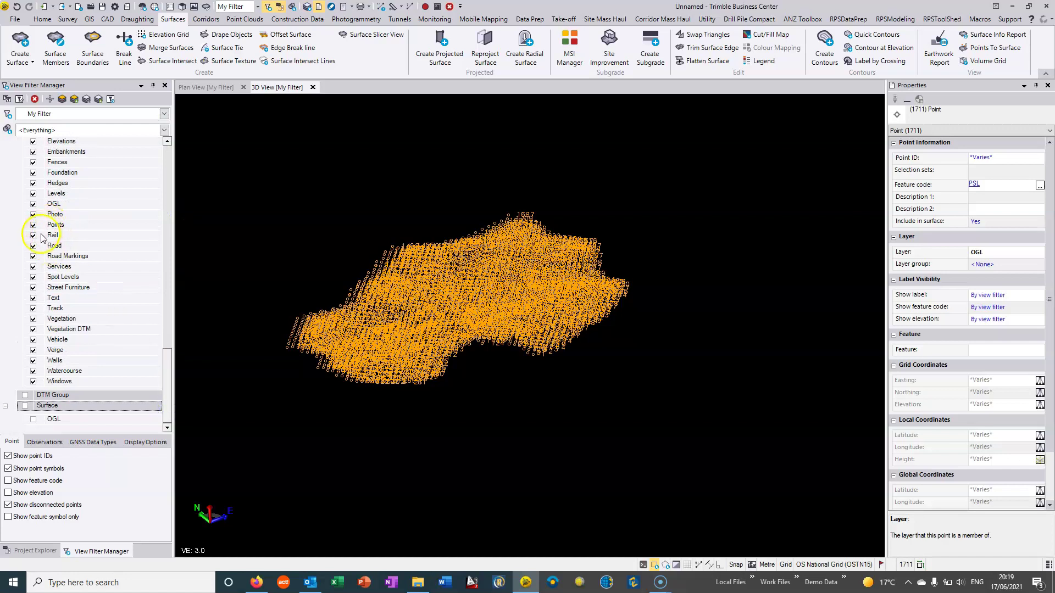
left_click(33, 204)
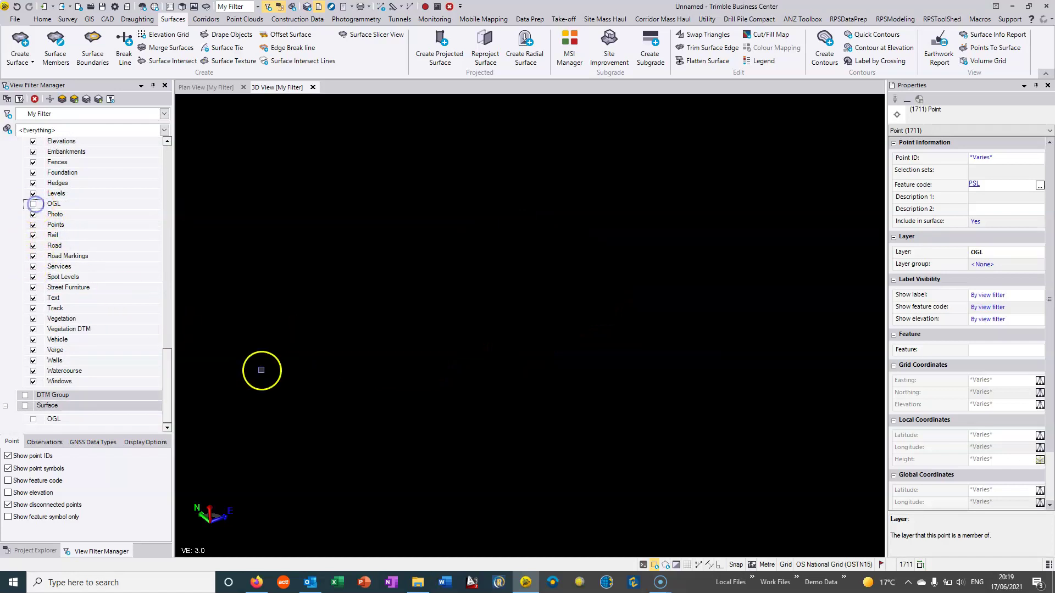
Bring up File Explorer on the BoxCut Raw data folder containing OGL-300.csv
left_click(39, 551)
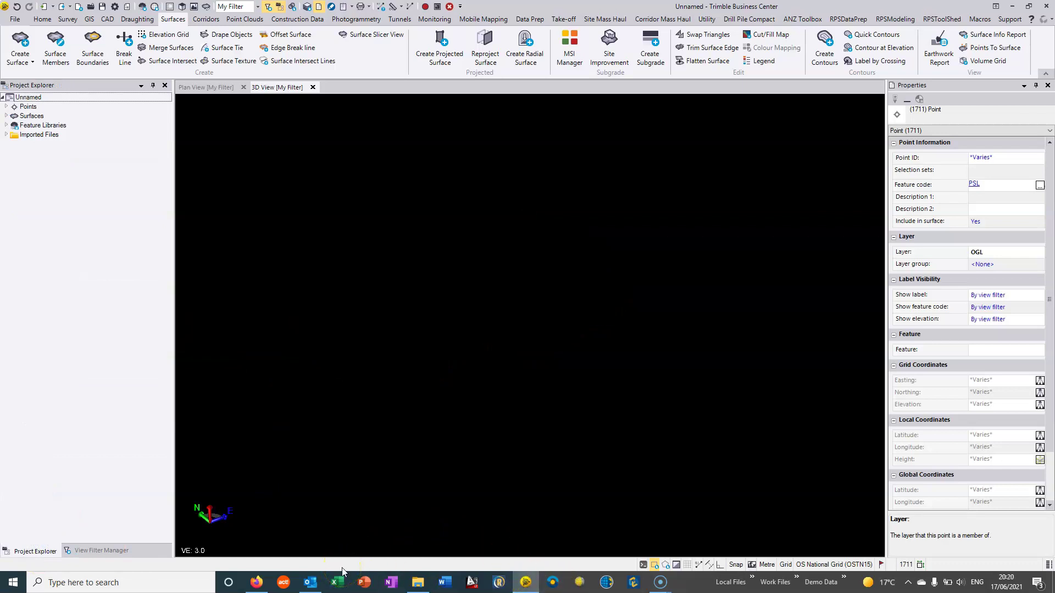
left_click(417, 582)
left_click(792, 423)
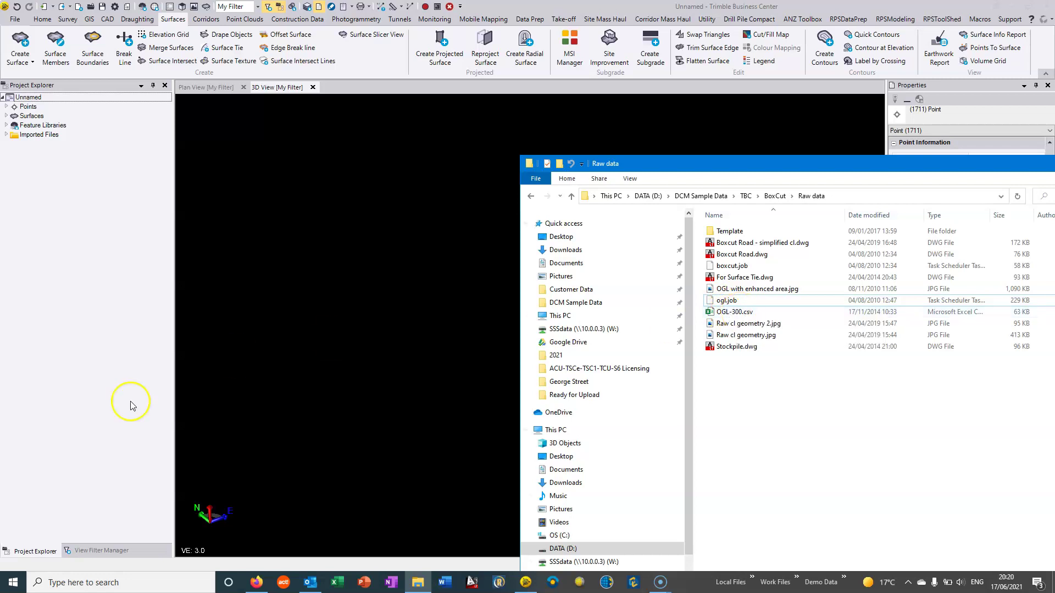
Offset OGL by -0.300 m vertically into a new surface named Topsoil Strip
left_click(92, 551)
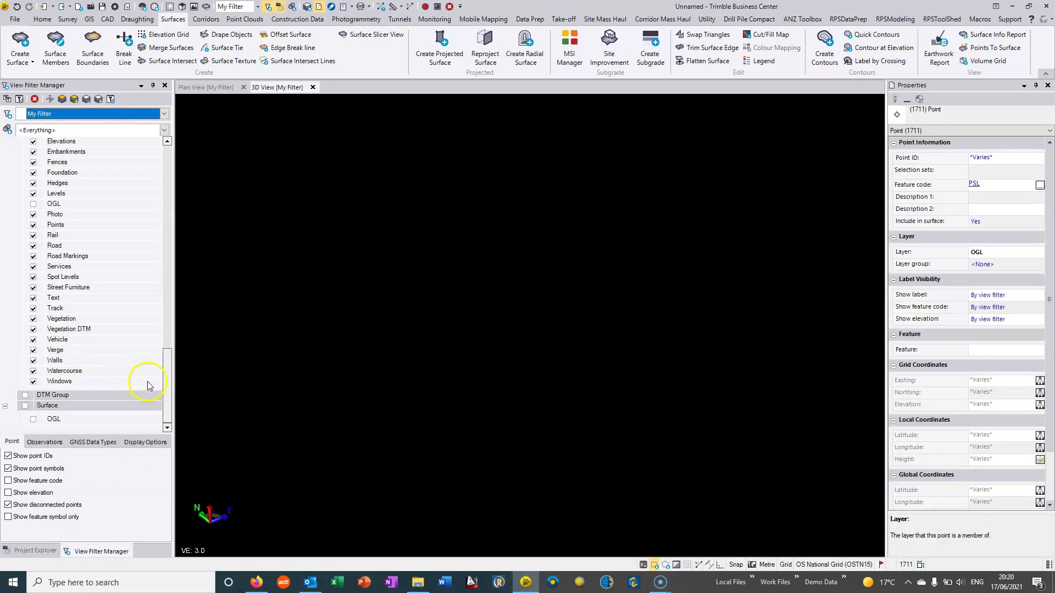
left_click(26, 407)
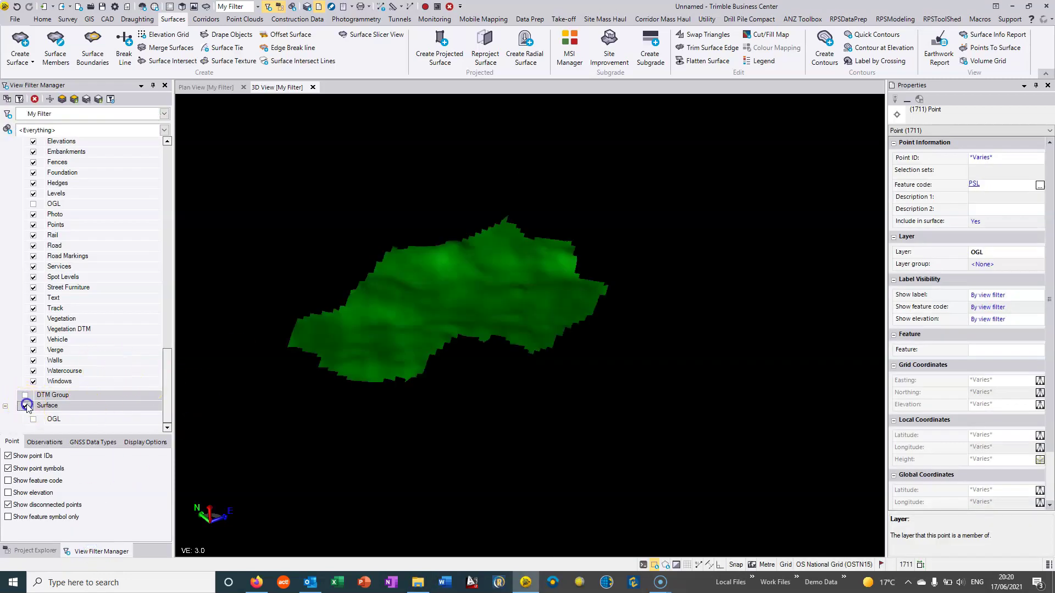
left_click(483, 326)
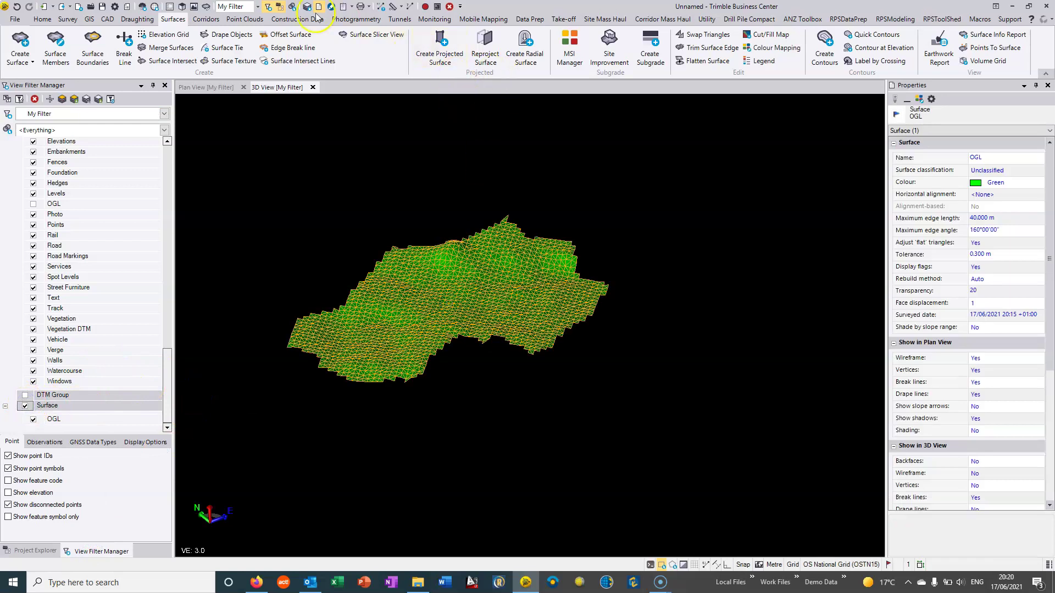
left_click(287, 35)
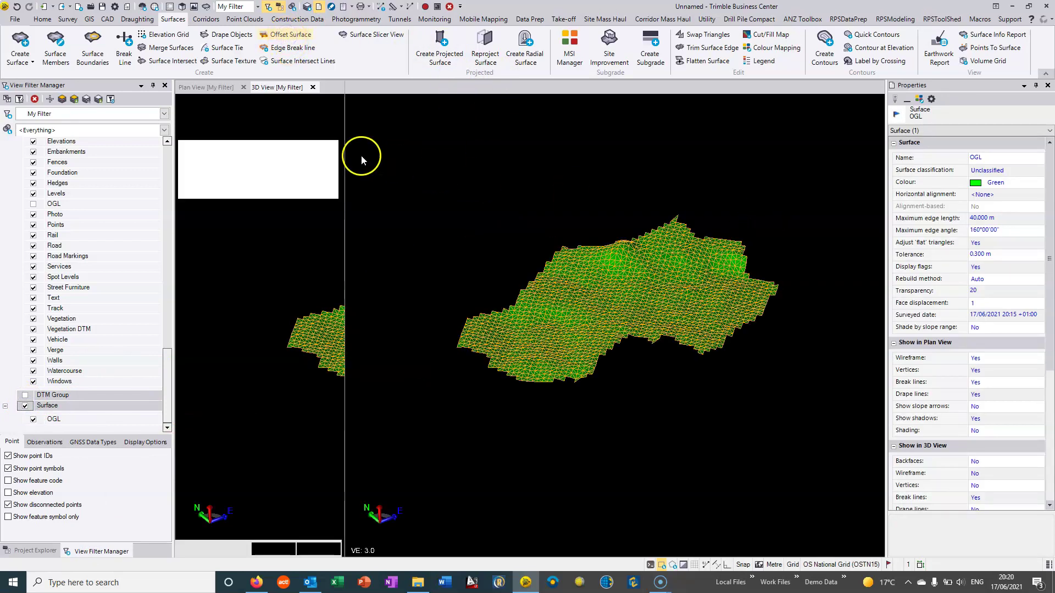
left_click(229, 149)
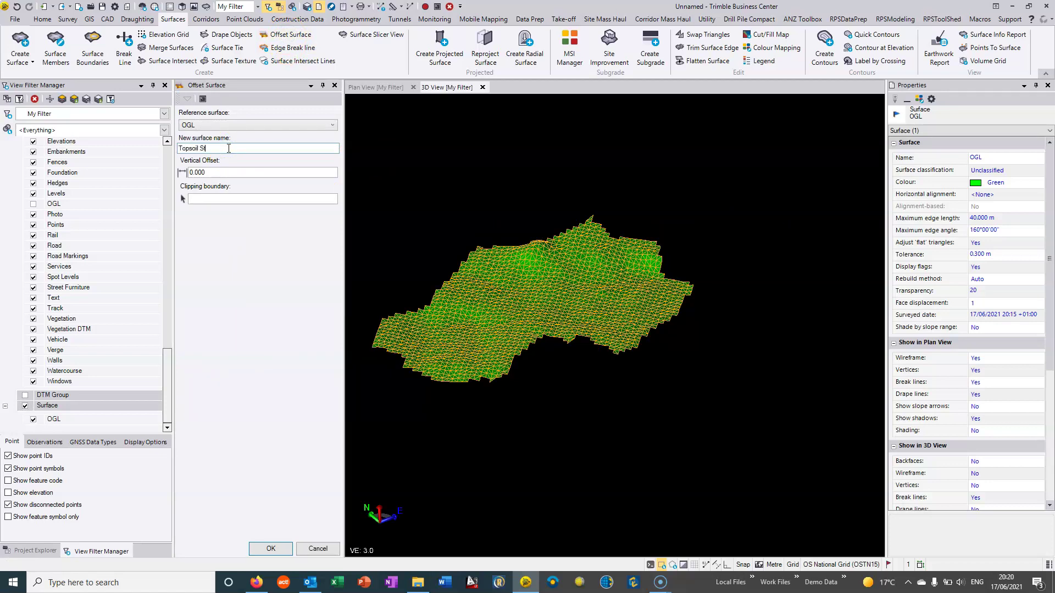
left_click(214, 172)
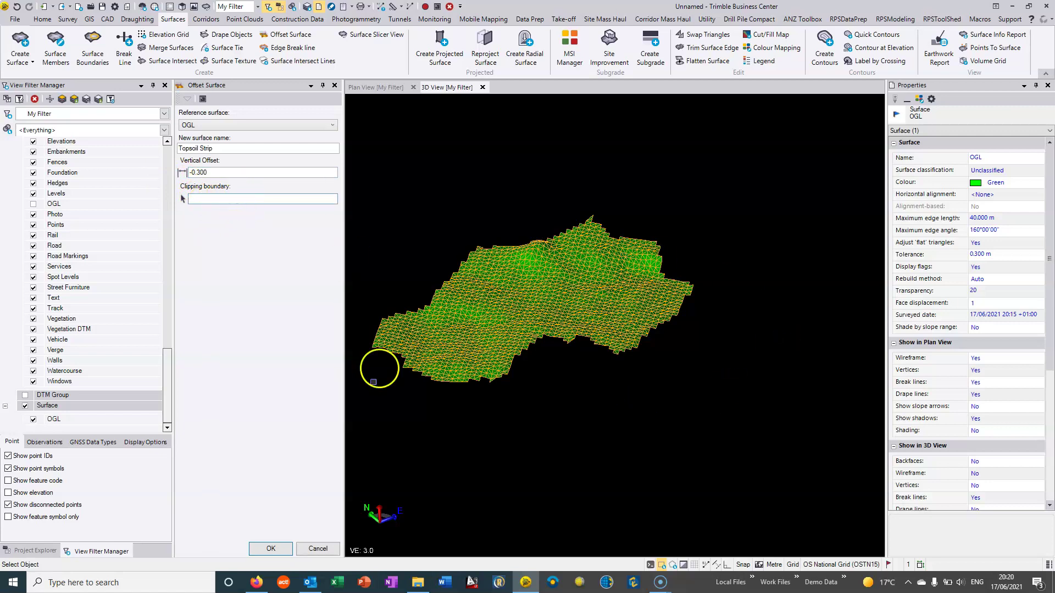
left_click(280, 554)
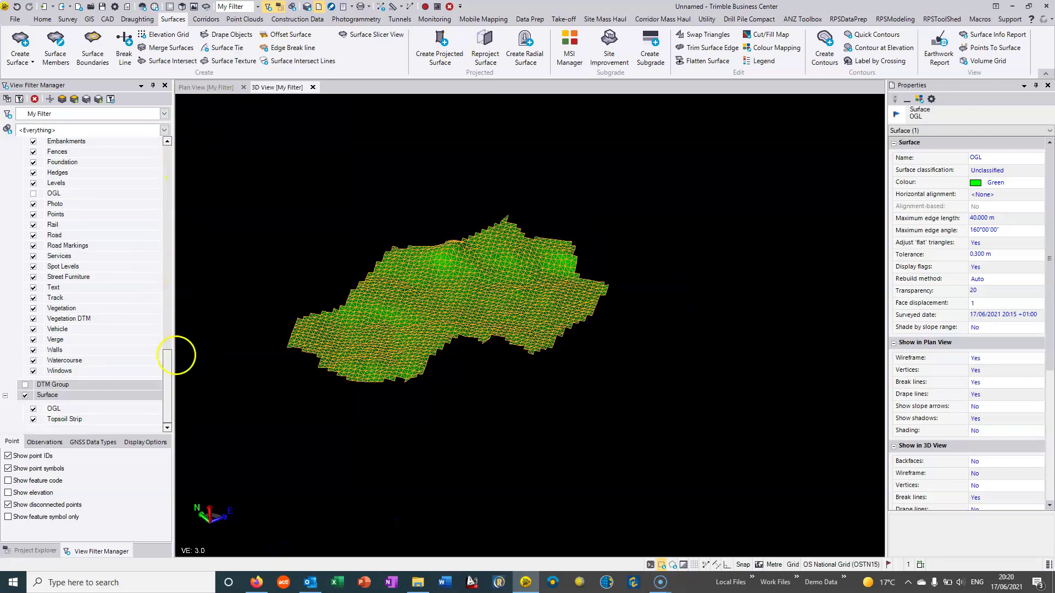
Slice across the plan view and pan along the OGL and Topsoil Strip profile
left_click(234, 87)
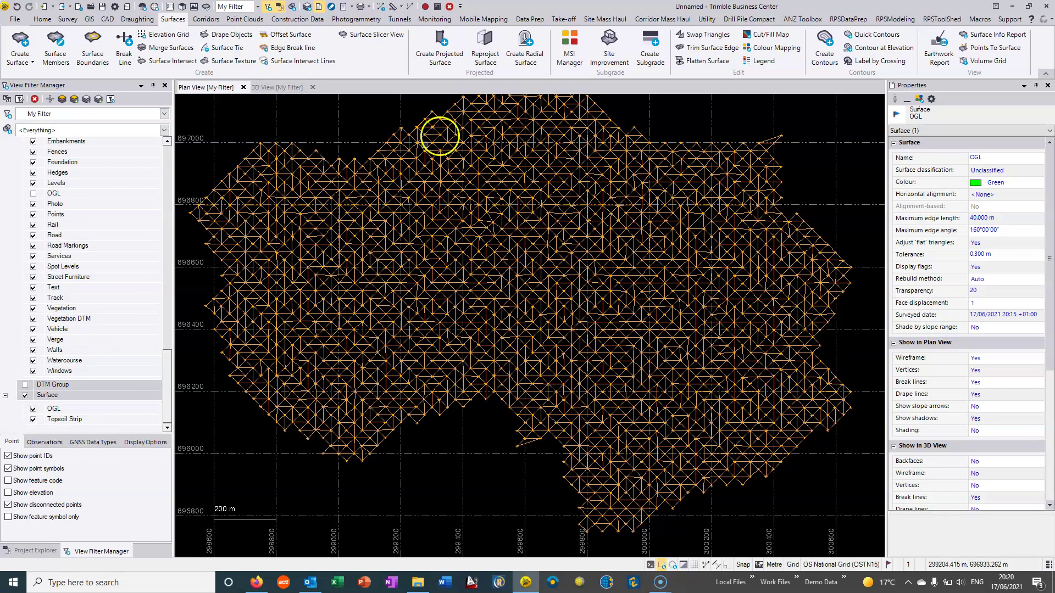
left_click(364, 35)
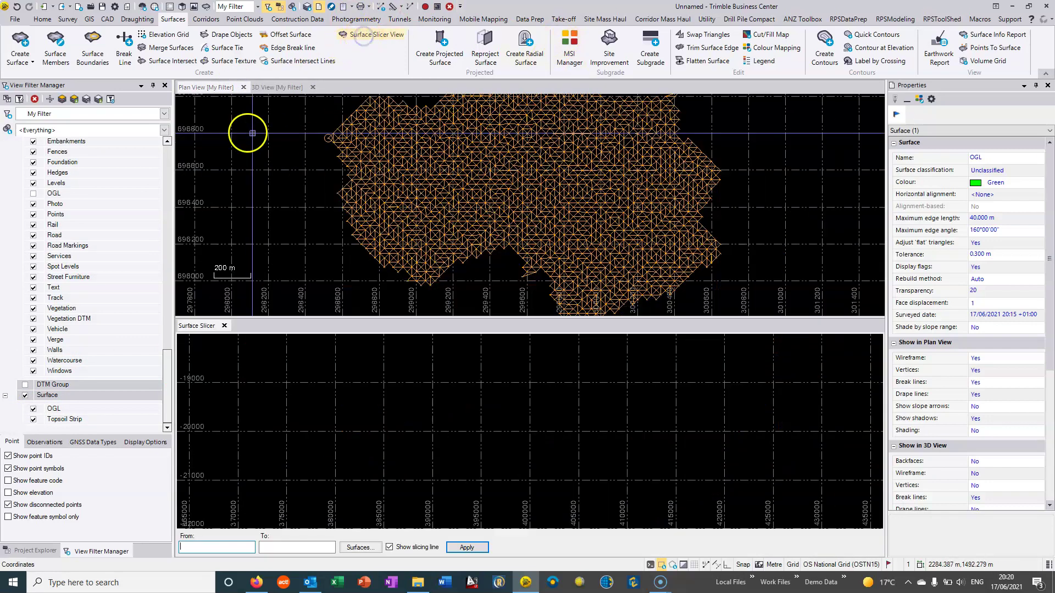
left_click(320, 119)
left_click(508, 170)
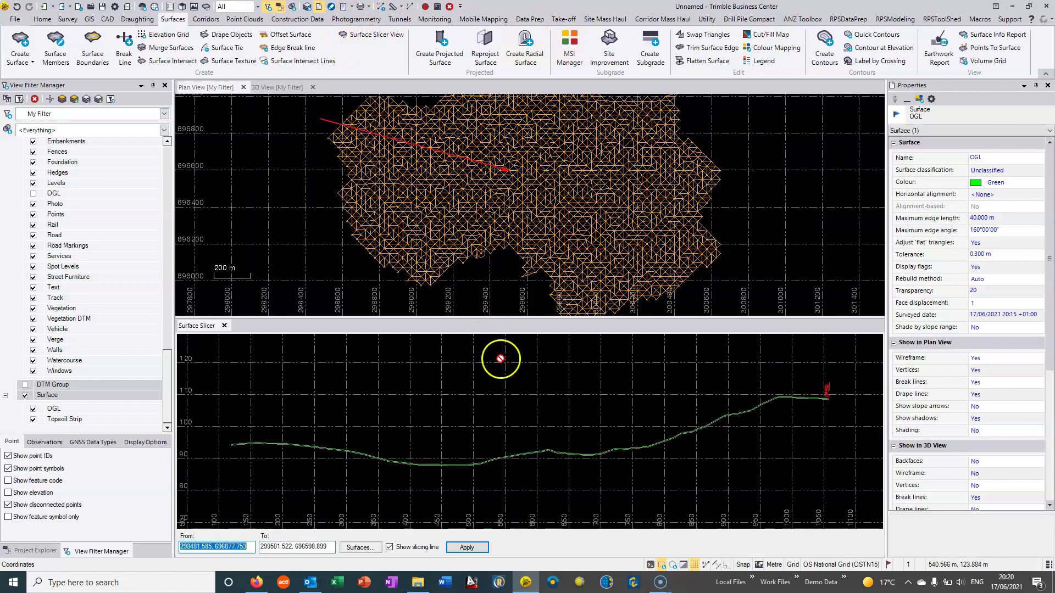
scroll(529, 450, "up", 10)
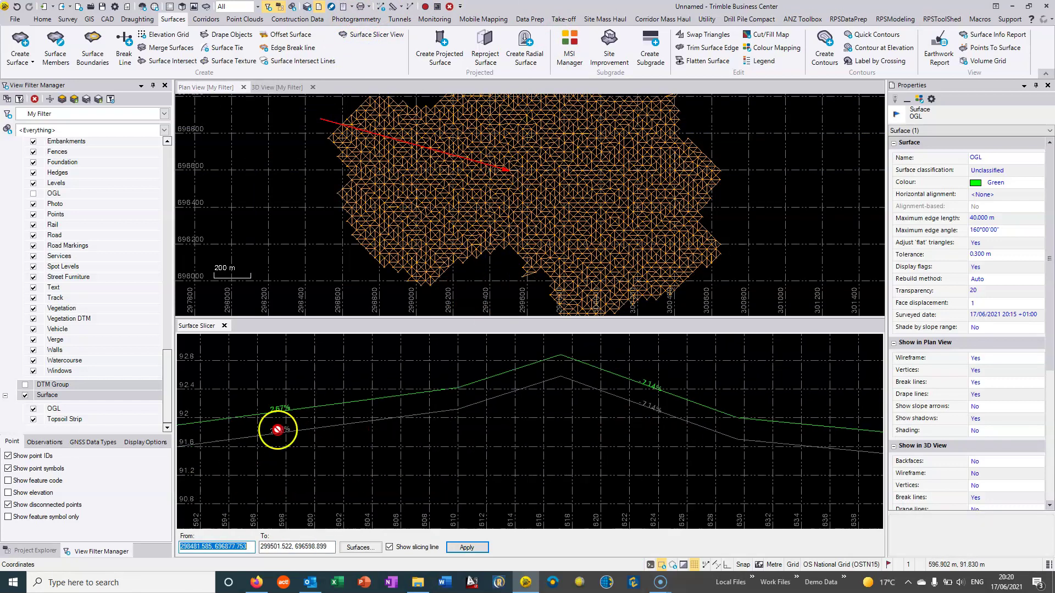
scroll(548, 402, "up", 4)
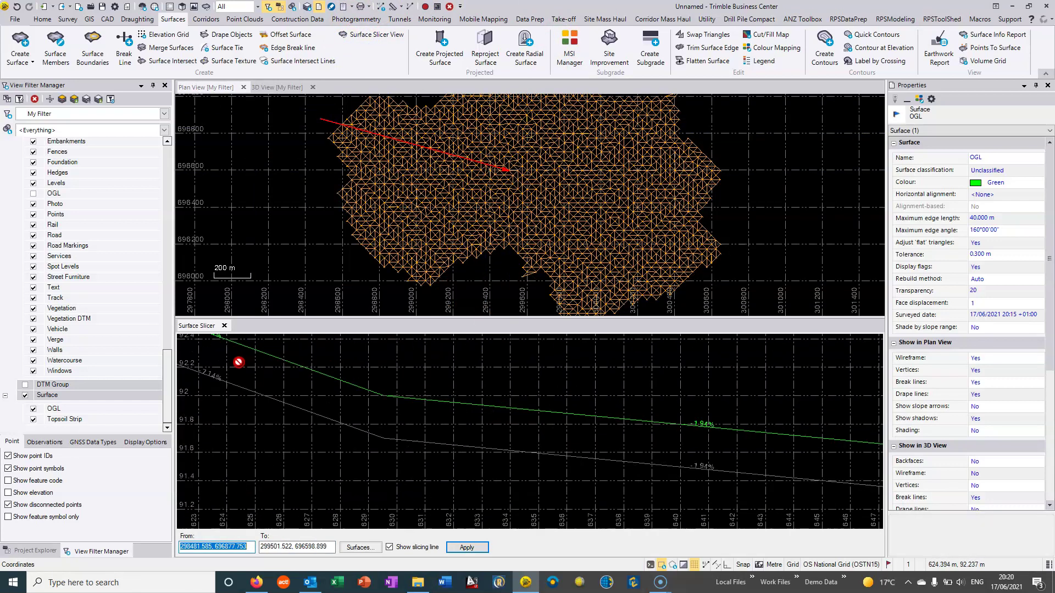
middle_click_drag(672, 443, 412, 405)
scroll(502, 453, "down", 4)
middle_click_drag(502, 452, 262, 400)
middle_click_drag(612, 395, 424, 513)
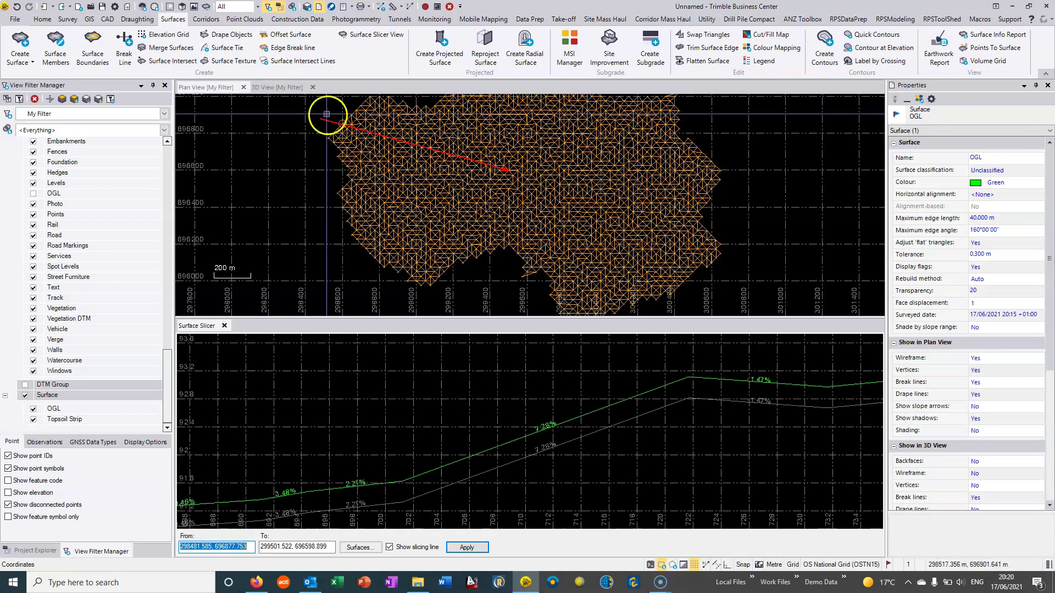
Hide the Topsoil Strip and OGL surfaces, close the slicer, and bring up the Raw data folder
left_click(34, 421)
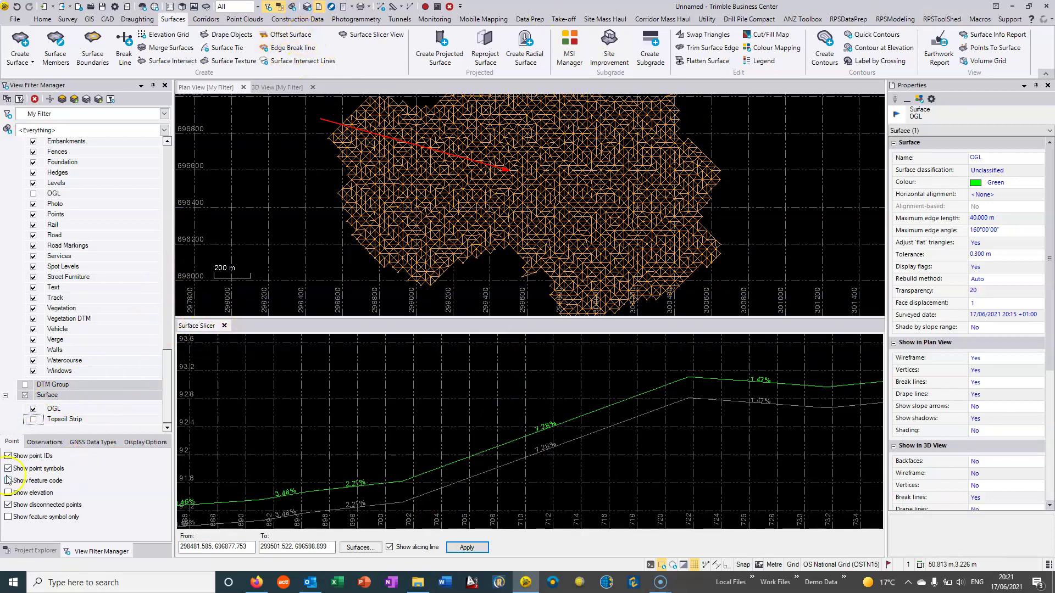
left_click(33, 409)
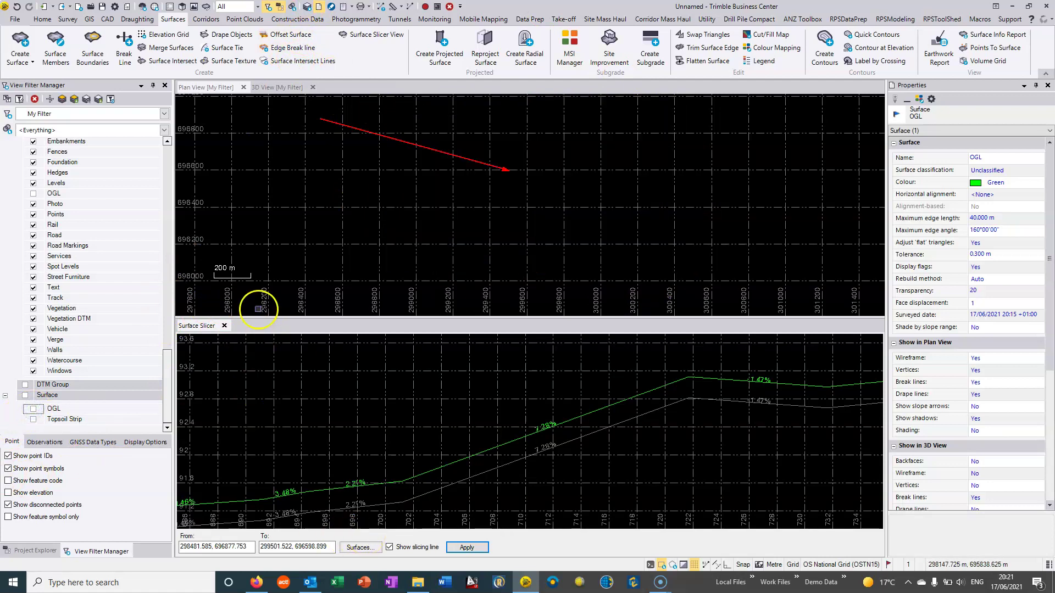
left_click(225, 326)
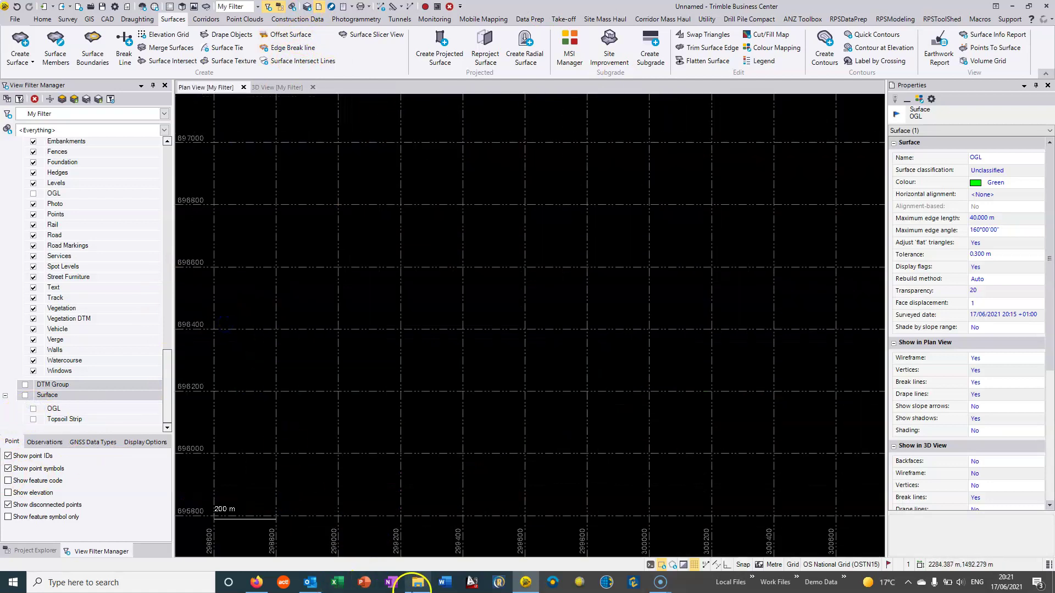
left_click(418, 583)
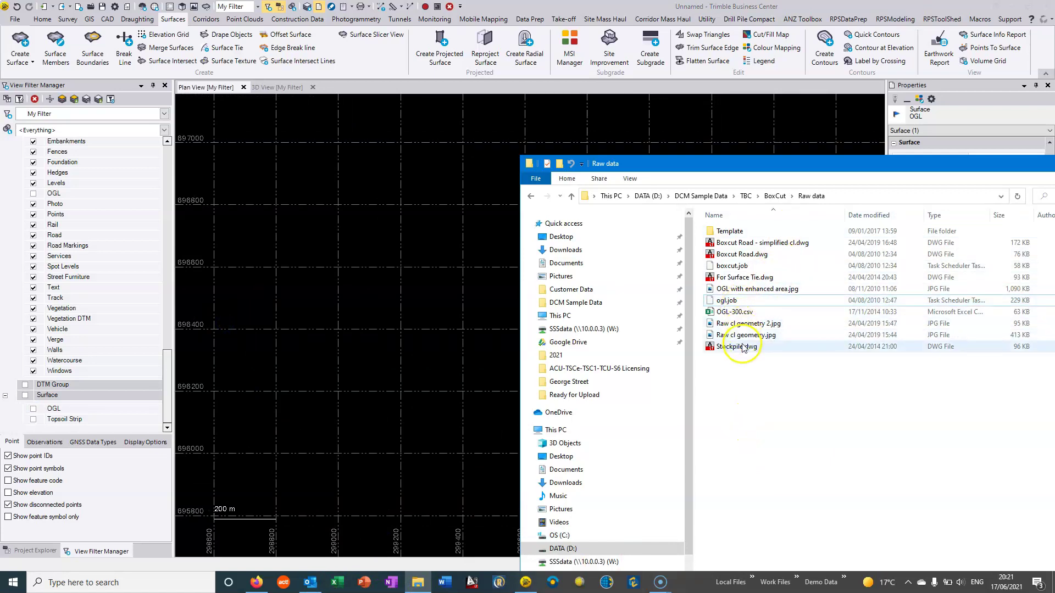
Drag boxcut.job into the Plan View to import its 2000-series points, then minimise File Explorer and deselect
left_click(739, 267)
left_click_drag(739, 268, 443, 228)
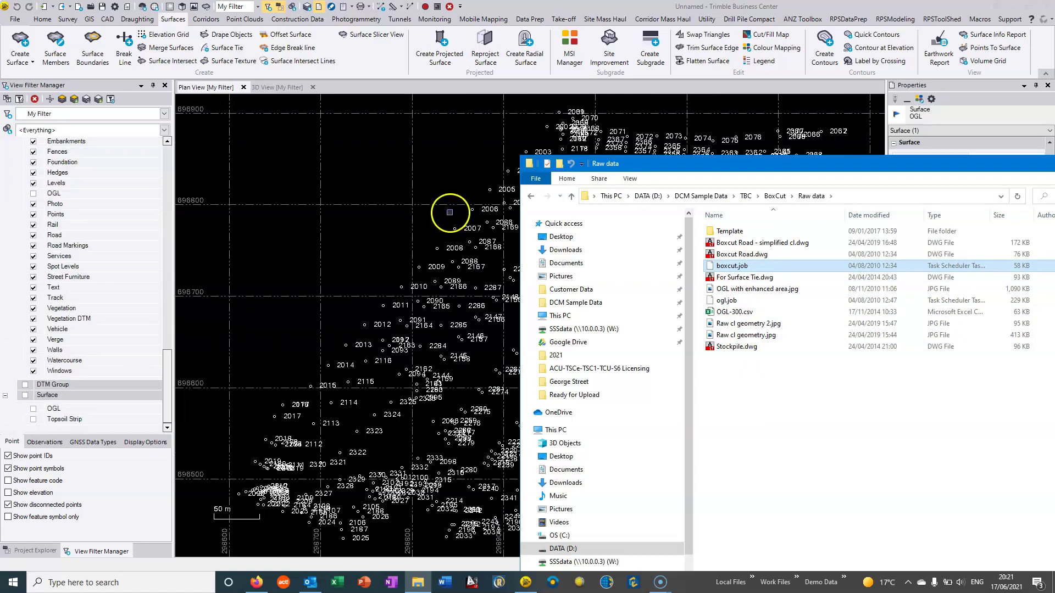
left_click_drag(894, 164, 463, 163)
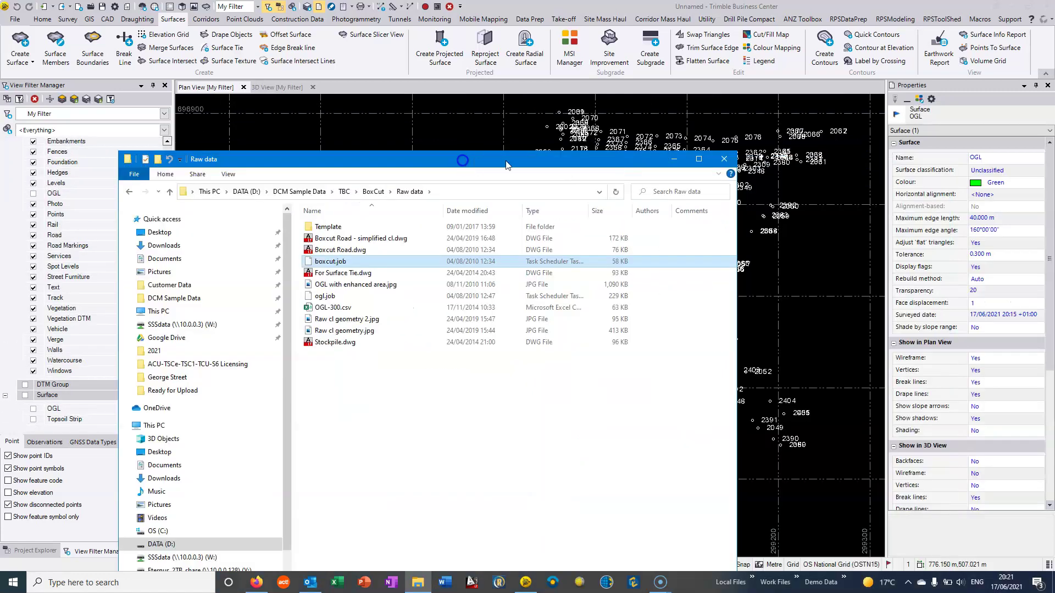
left_click(676, 163)
scroll(608, 294, "down", 3)
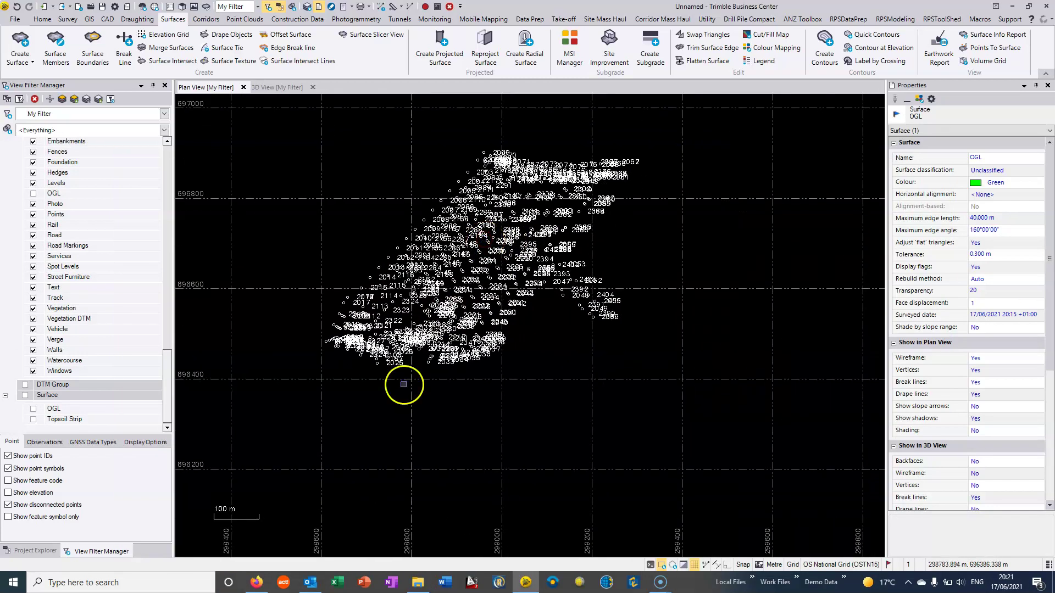
left_click(312, 419)
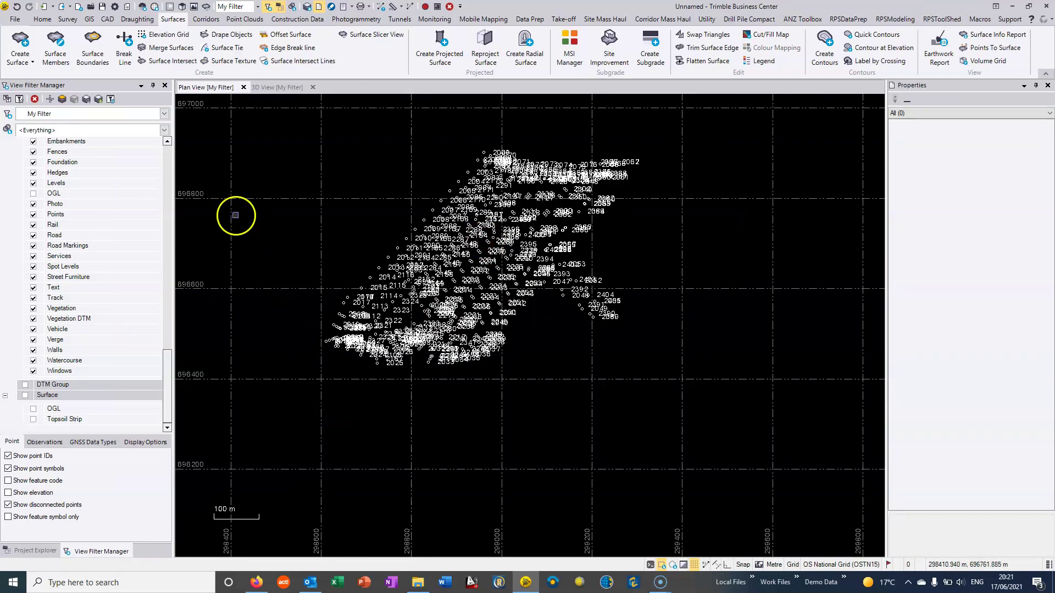
left_click(68, 17)
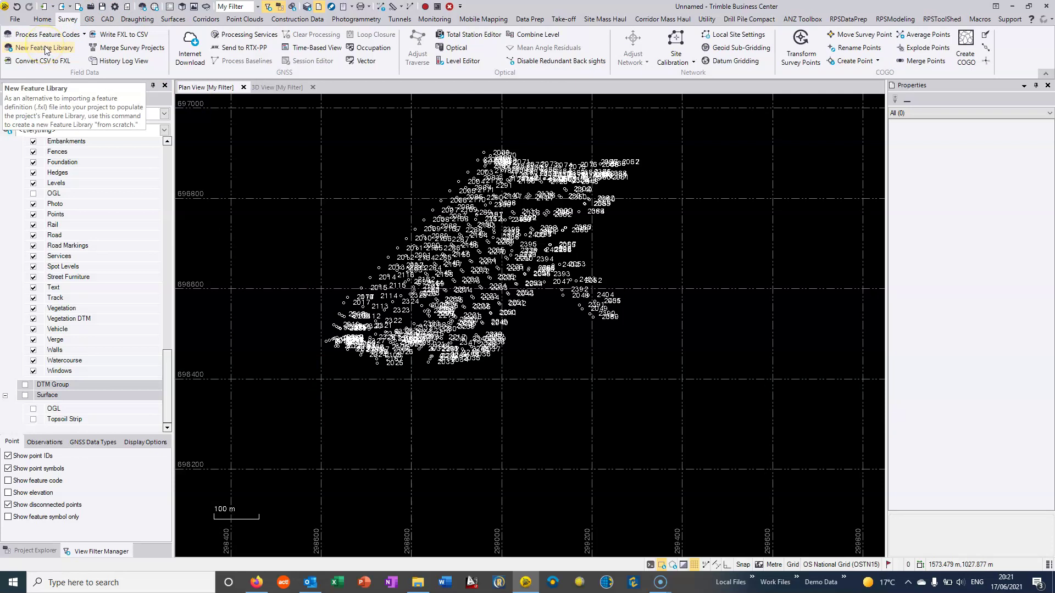
Process boxcut.job's feature codes into linework and window-select all 447 boxcut objects
left_click(47, 34)
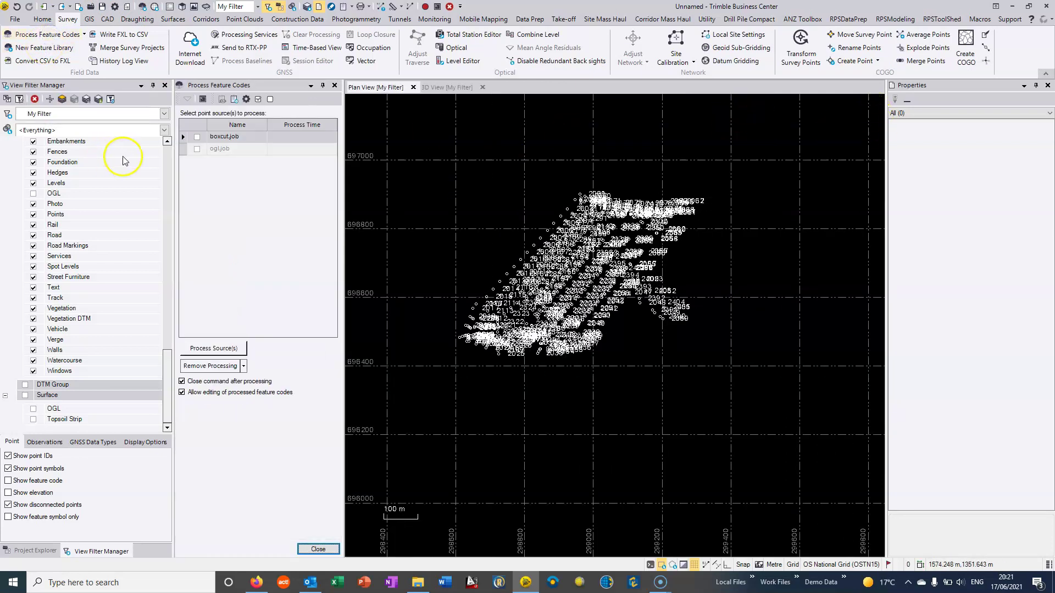
left_click(197, 139)
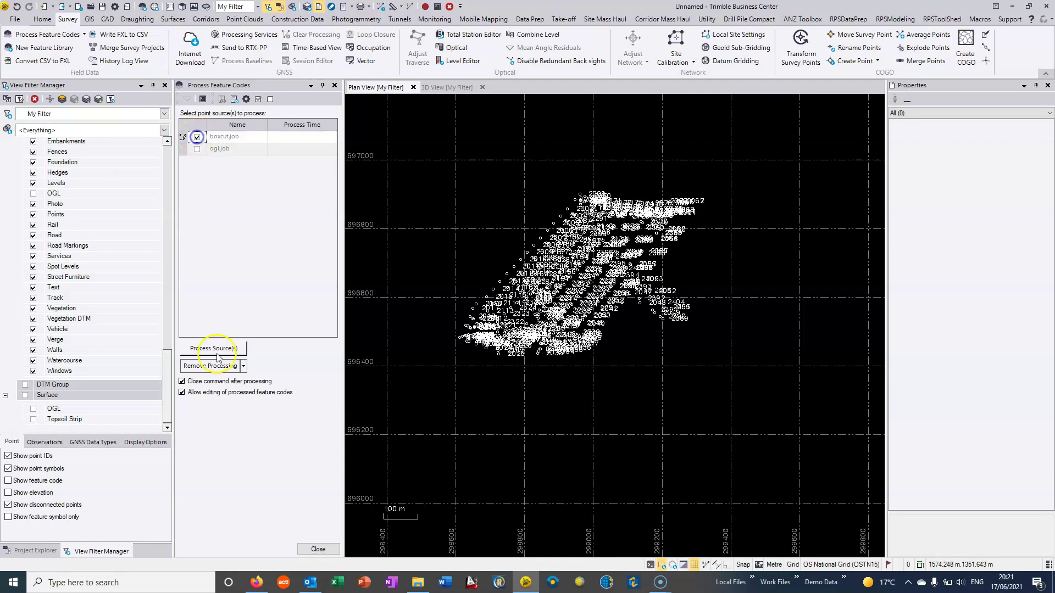
left_click(228, 348)
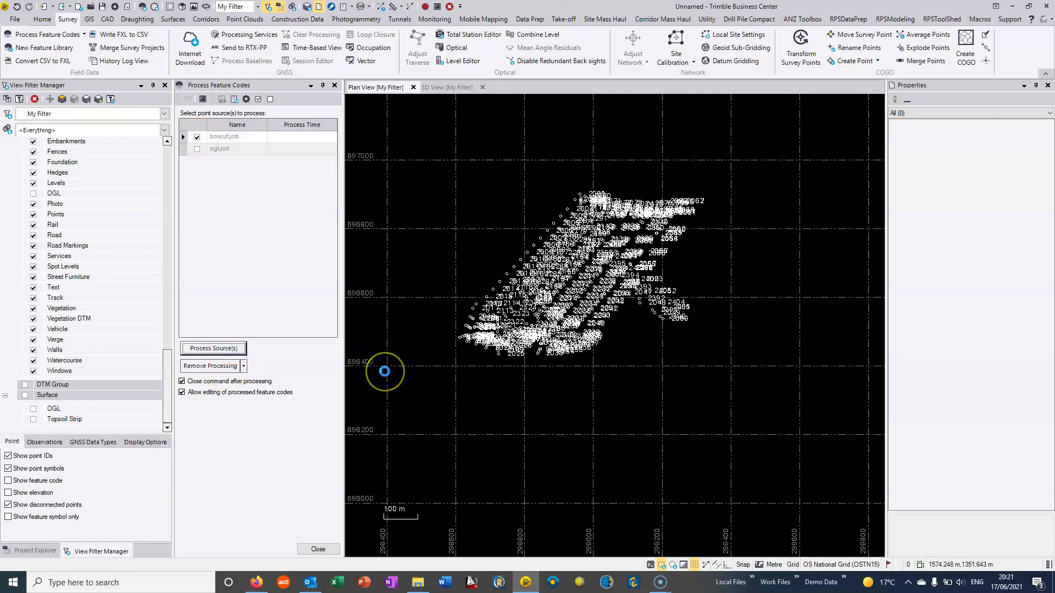
scroll(417, 272, "up", 5)
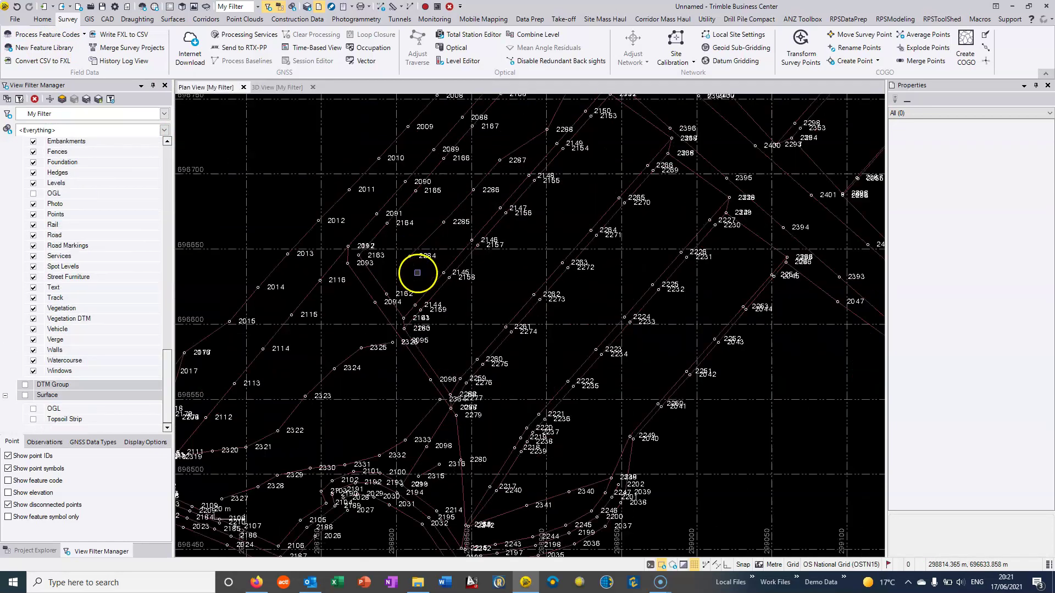
scroll(417, 273, "down", 4)
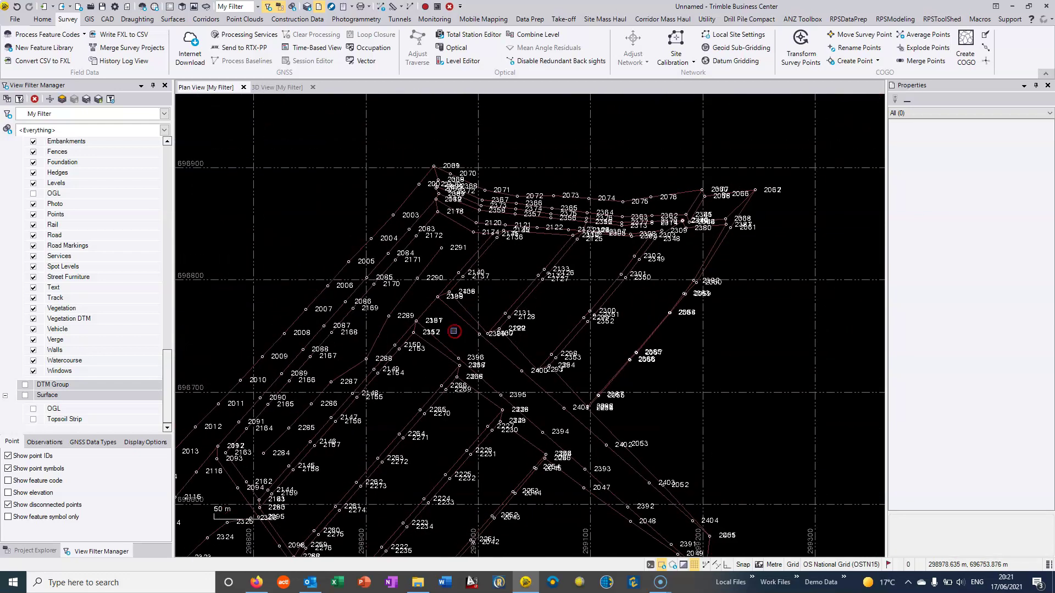
scroll(454, 332, "down", 1)
left_click_drag(321, 447, 814, 135)
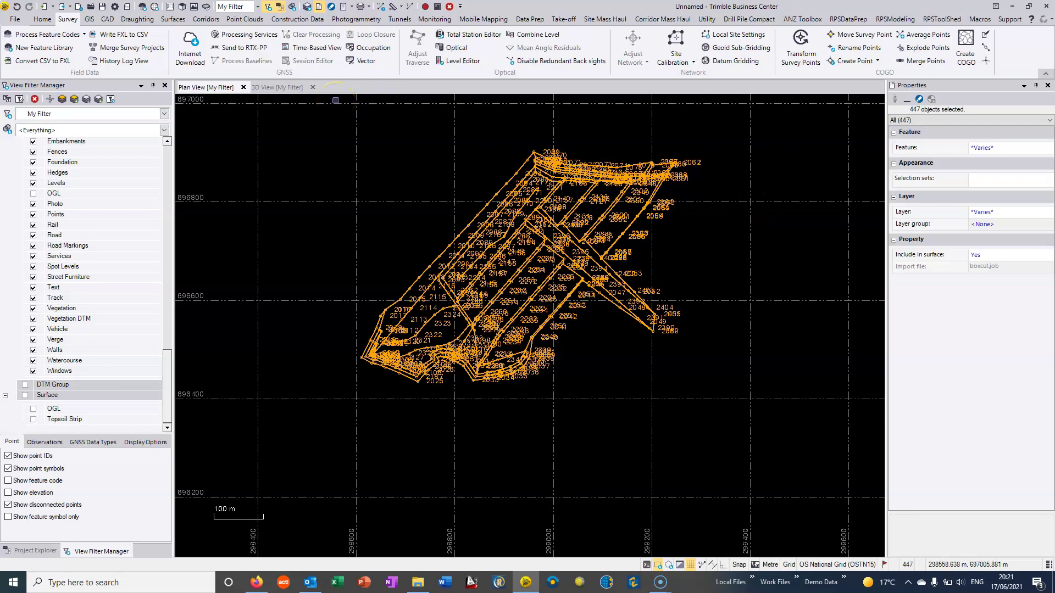
Create a surface named Boxcut, coloured Orange, from the 447 selected points and linework
left_click(174, 19)
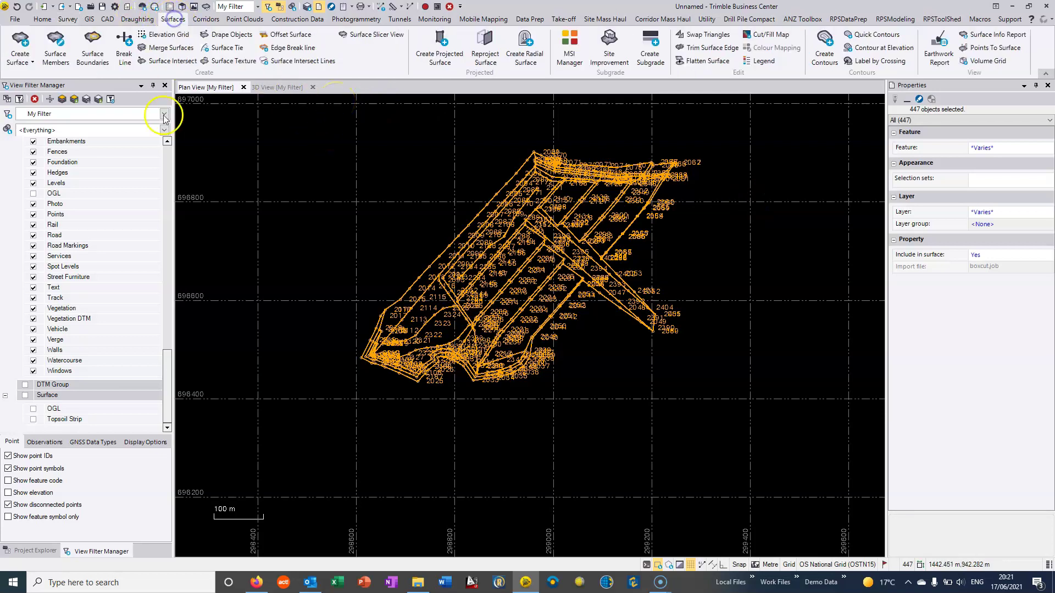
left_click(21, 41)
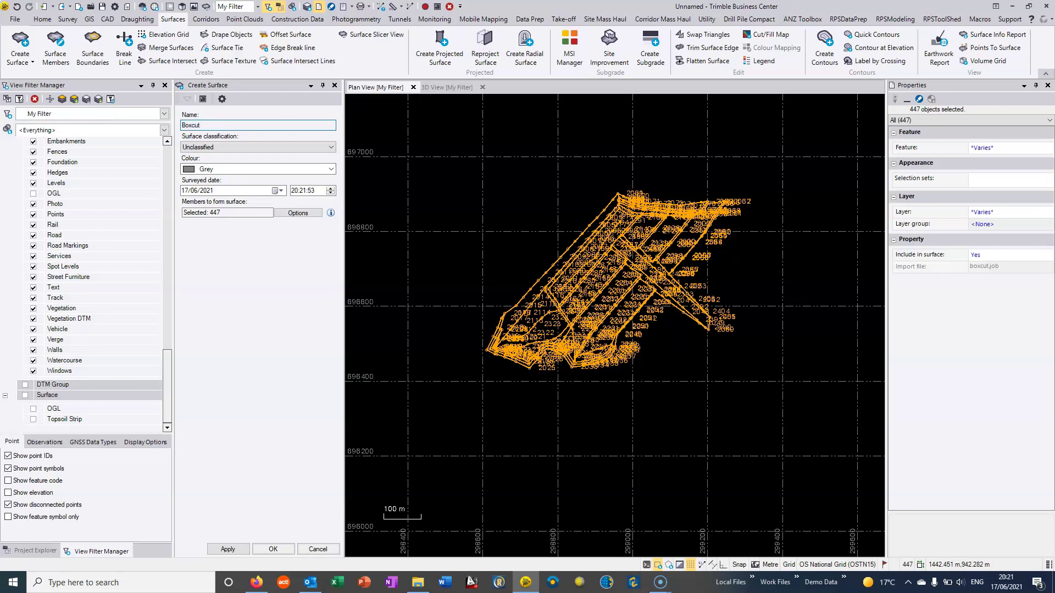
left_click(220, 168)
left_click(212, 212)
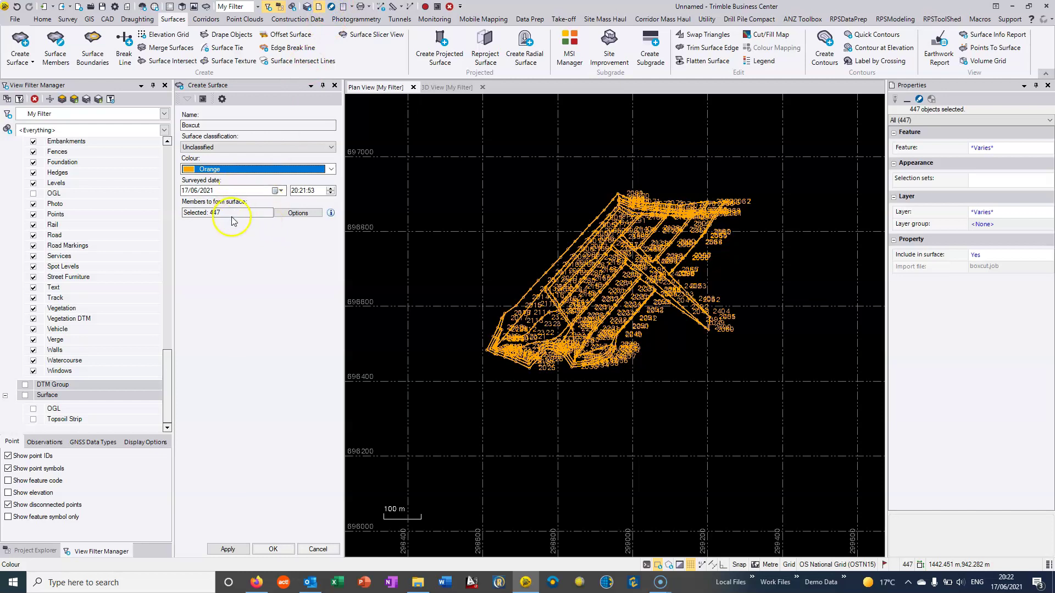
left_click(234, 212)
left_click(237, 192)
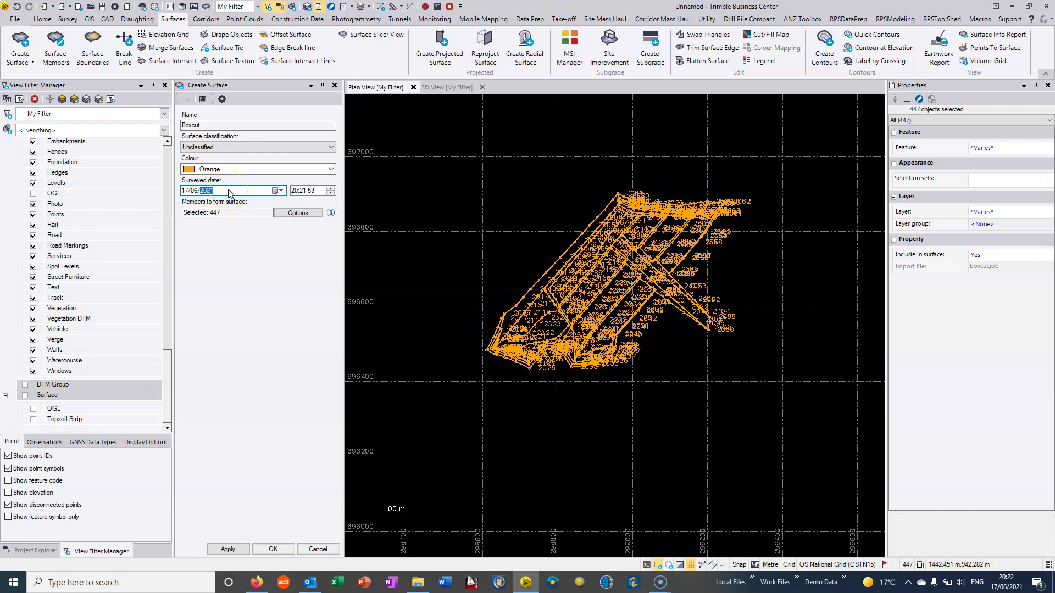
left_click(275, 550)
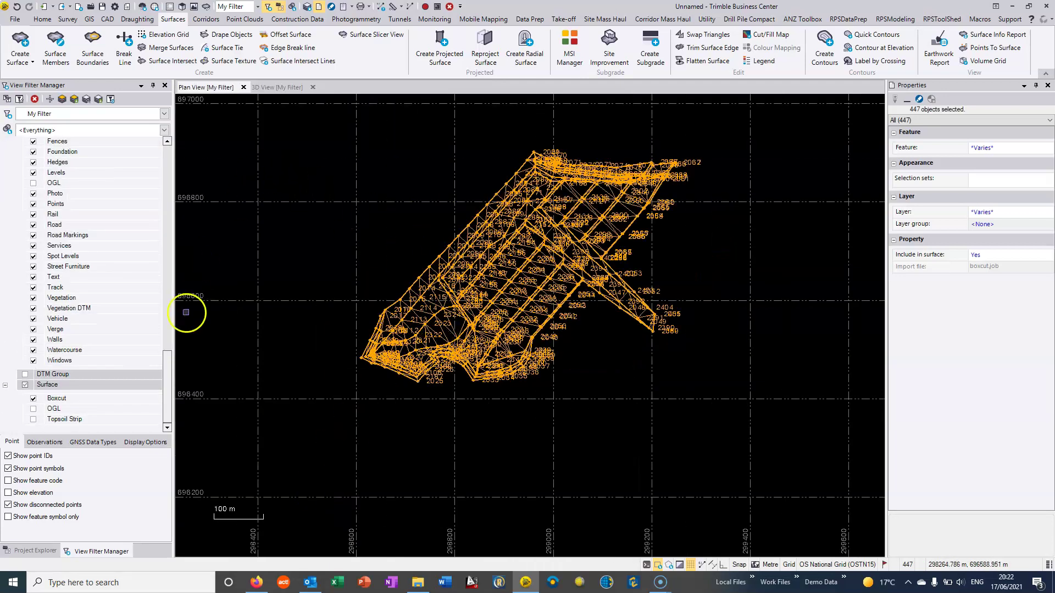
In 3D View, set the Boxcut surface's shading to By surface colour
left_click(272, 88)
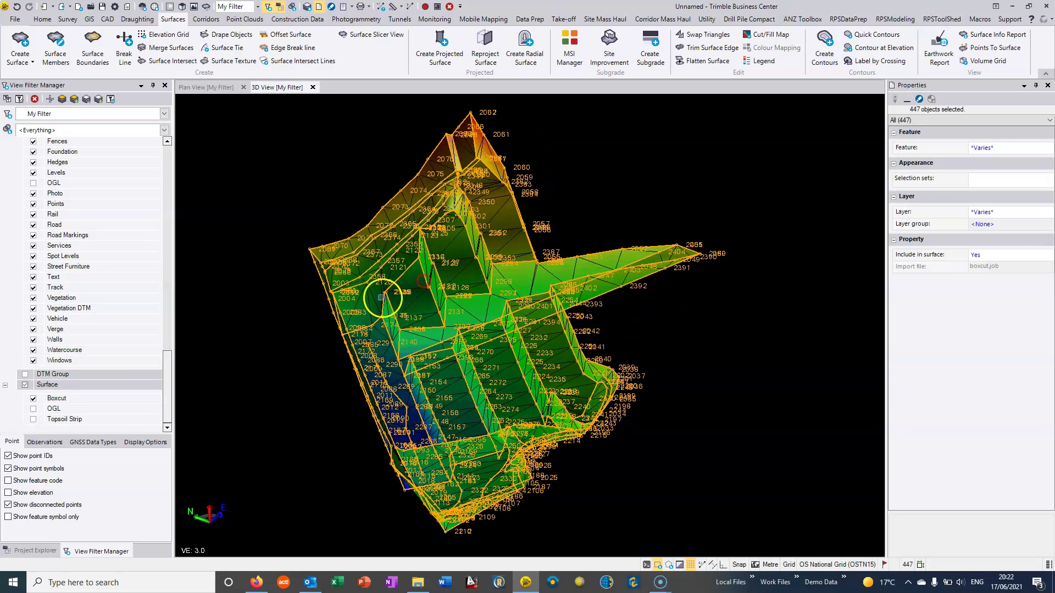
left_click(371, 289)
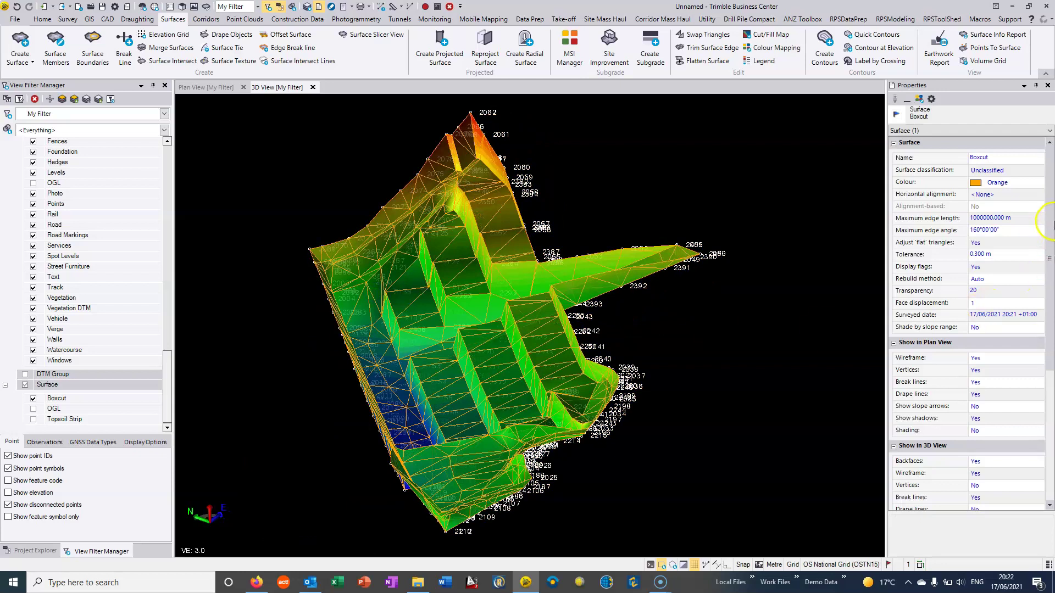
scroll(1047, 424, "down", 4)
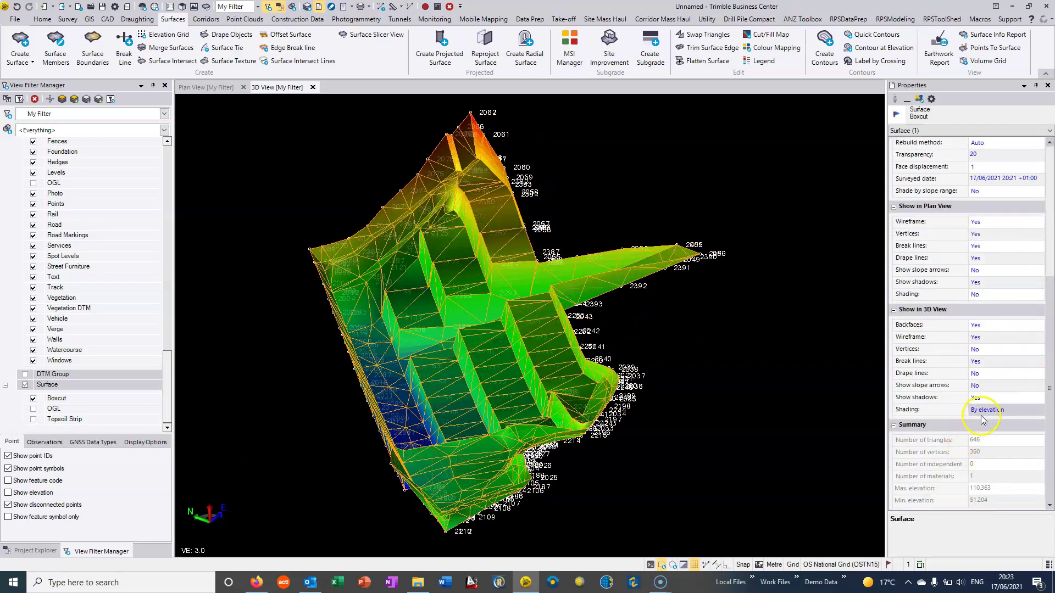
left_click(989, 410)
left_click(981, 423)
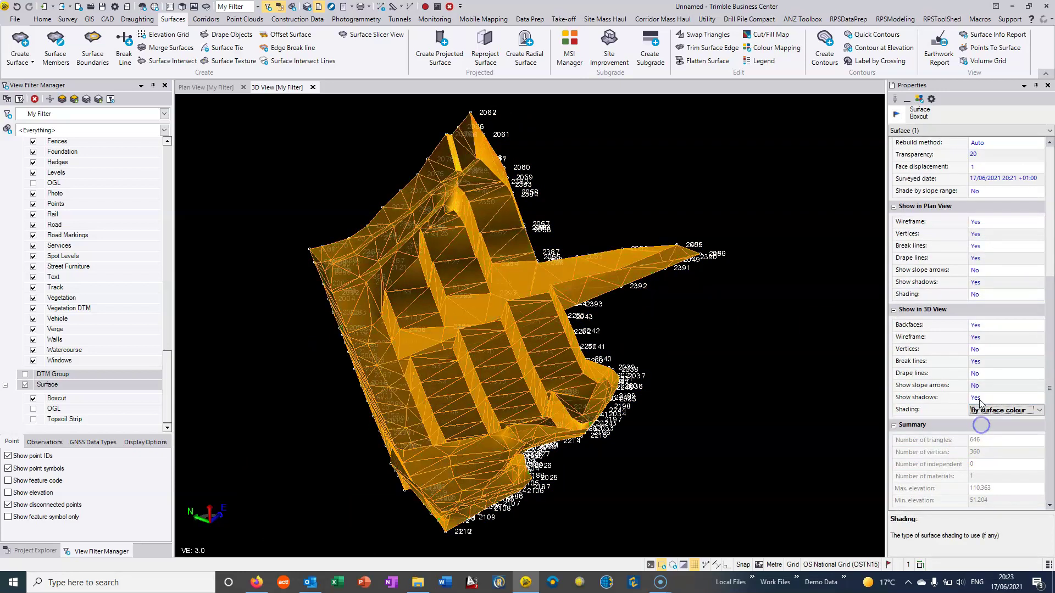
left_click(980, 338)
Set Boxcut's Backfaces to No, then orbit to a closer top-down view
left_click(979, 338)
left_click(980, 345)
left_click(980, 324)
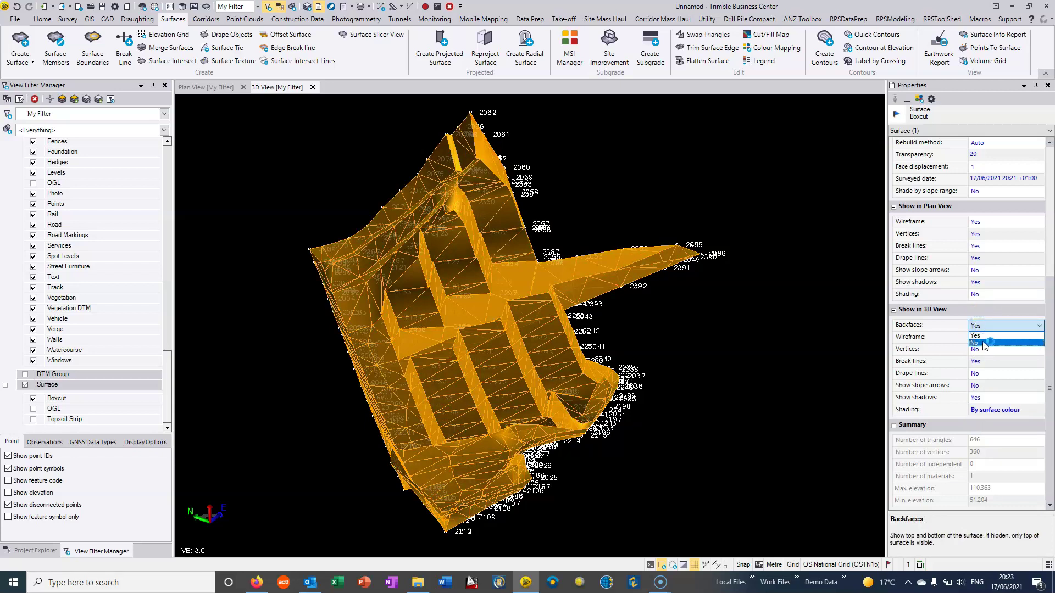
left_click(981, 343)
left_click(681, 189)
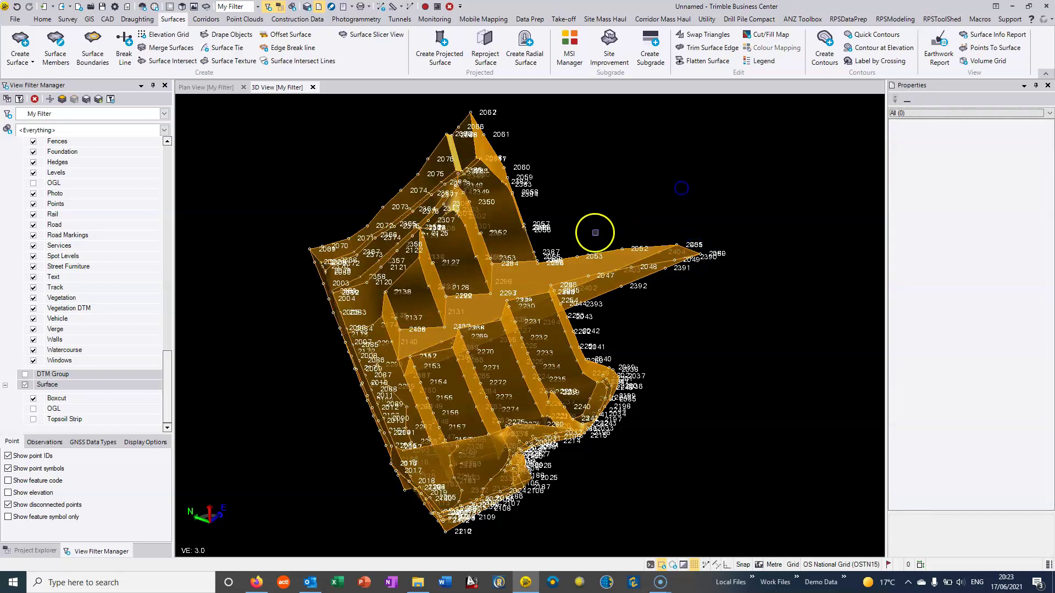
left_click_drag(557, 210, 540, 240)
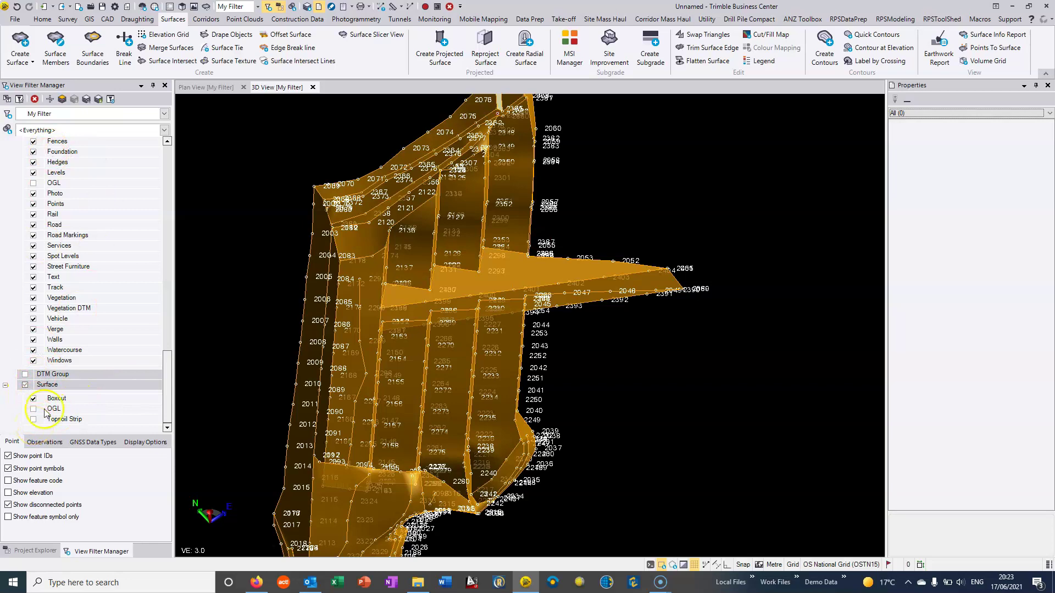
Show the OGL and Topsoil Strip surfaces again in Plan View
left_click(41, 19)
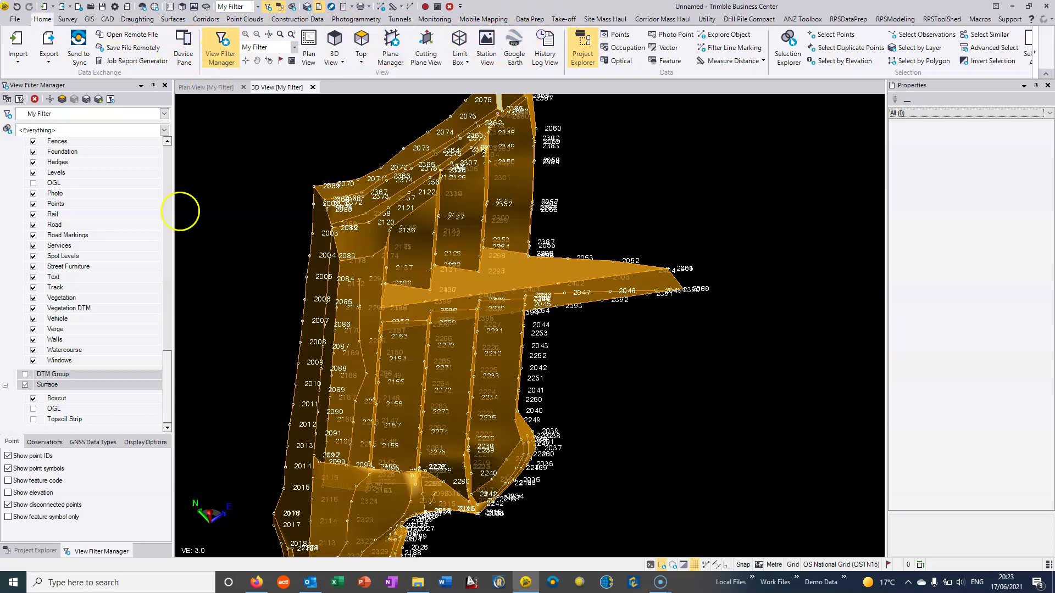
left_click(33, 408)
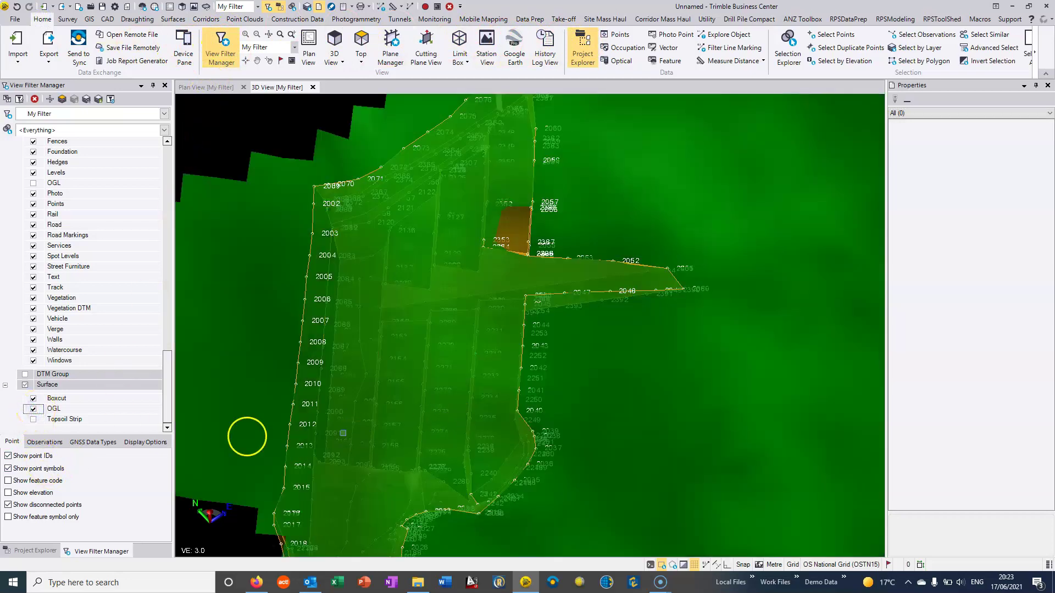
left_click(34, 419)
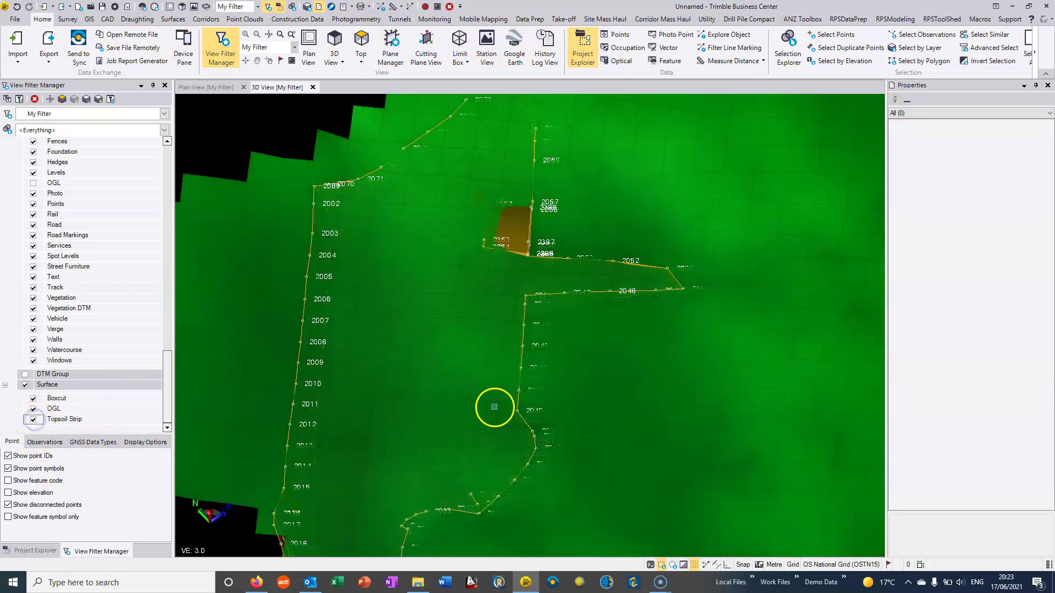
left_click(226, 87)
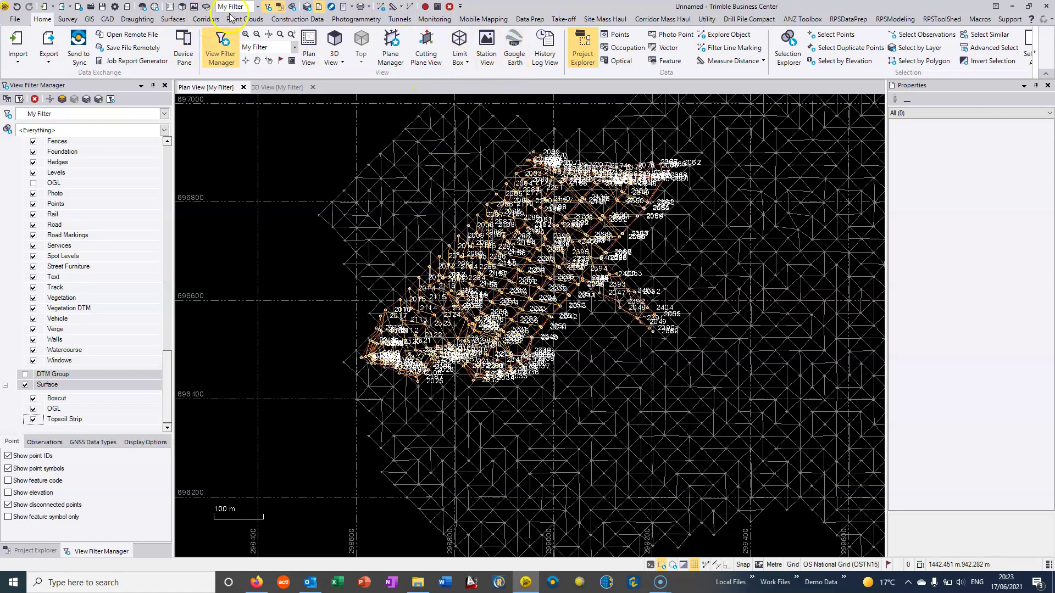
Draw a Surface Slicer line across the site and centre the Boxcut cut in the profile
left_click(174, 20)
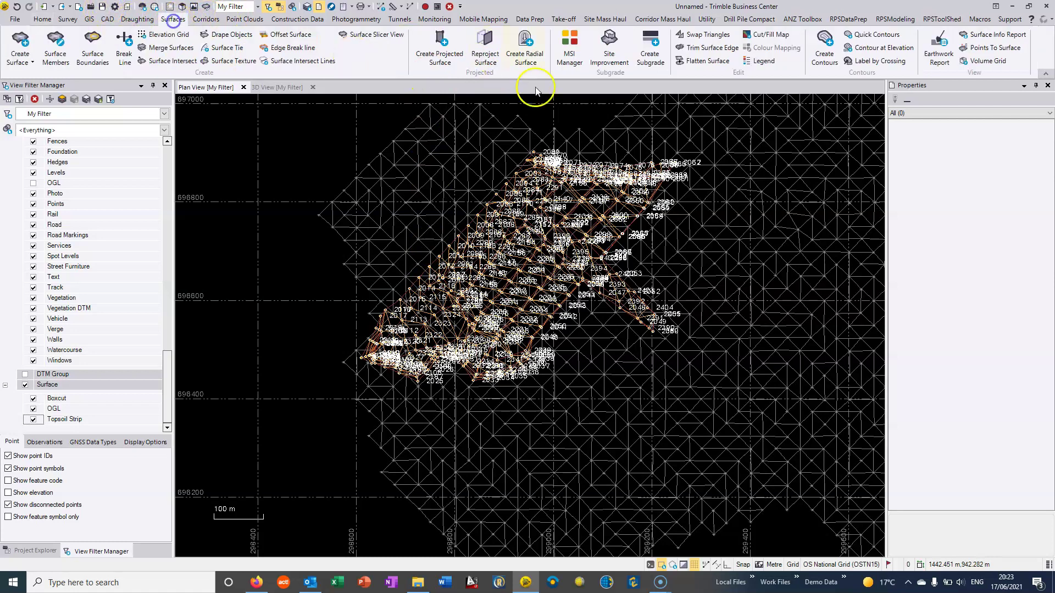
left_click(388, 34)
left_click(510, 130)
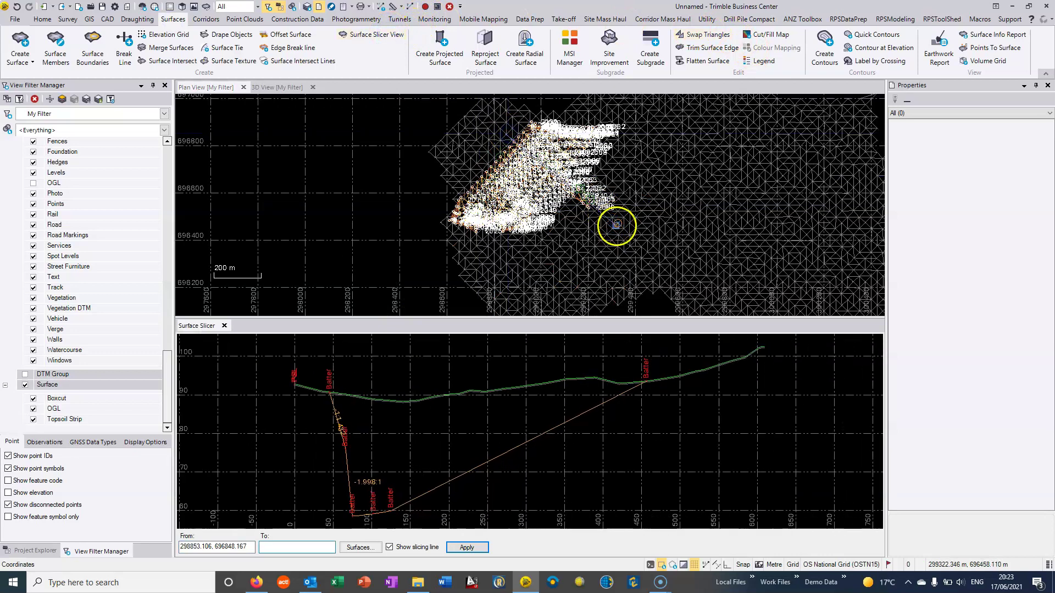
left_click(614, 222)
scroll(365, 400, "up", 5)
scroll(280, 375, "down", 5)
scroll(462, 396, "down", 3)
middle_click_drag(518, 390, 435, 425)
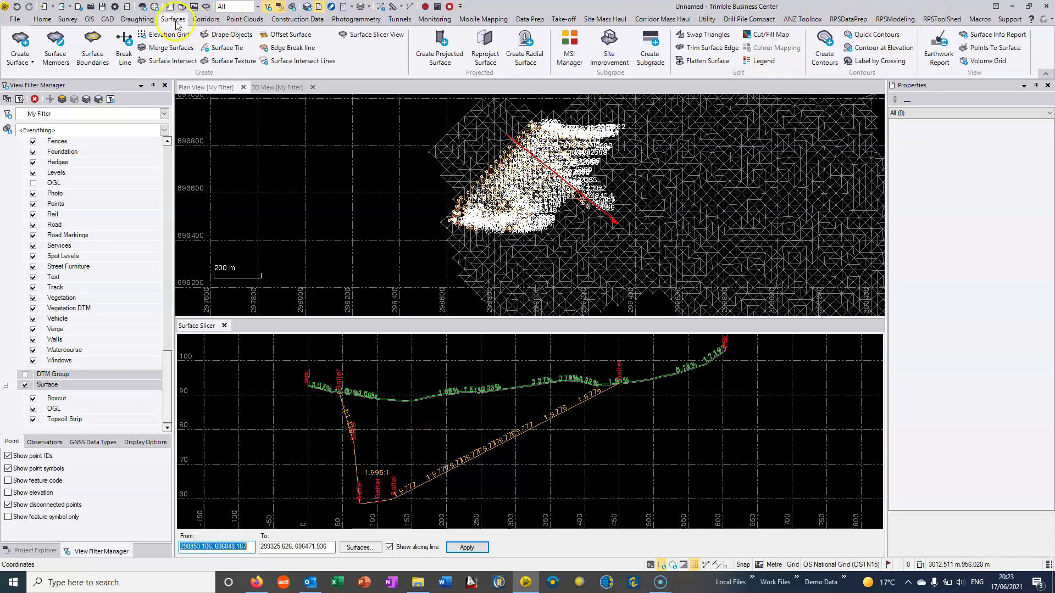
Set up a Surface to surface earthwork report: Topsoil Strip initial, Boxcut final
left_click(941, 44)
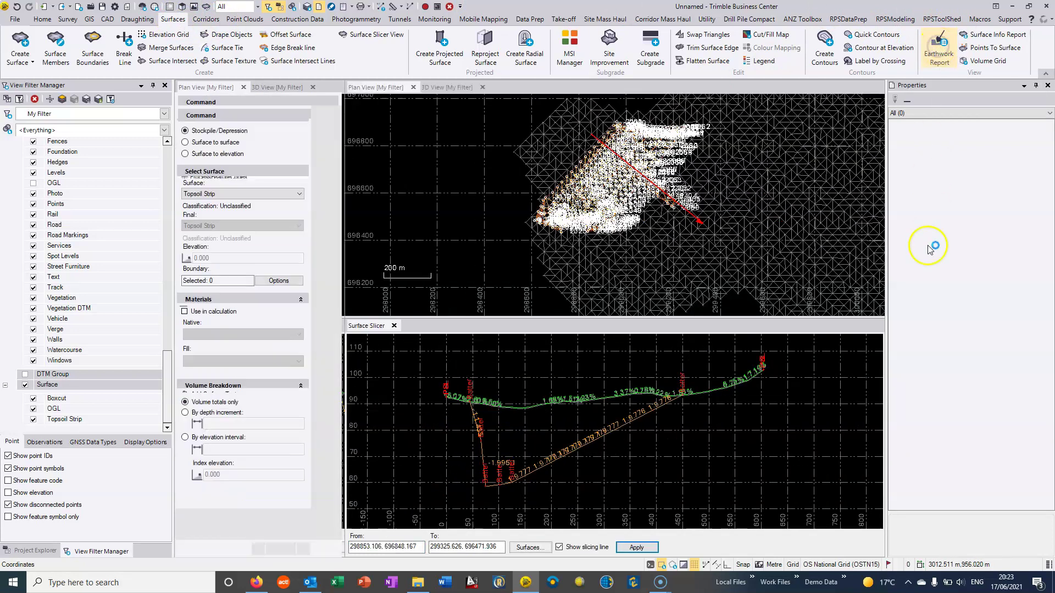
left_click(216, 142)
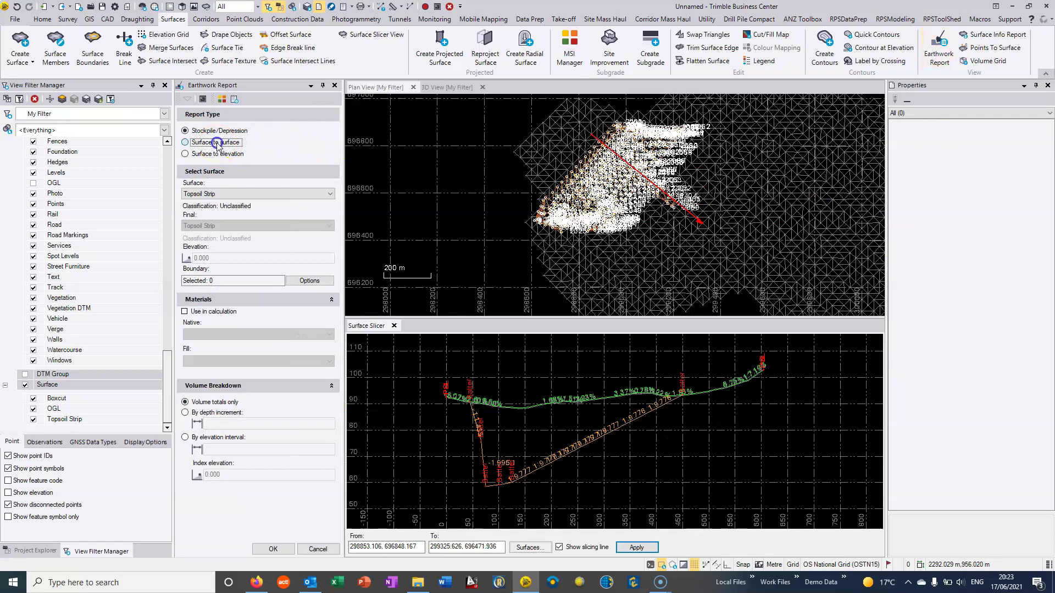
left_click(231, 194)
left_click(230, 212)
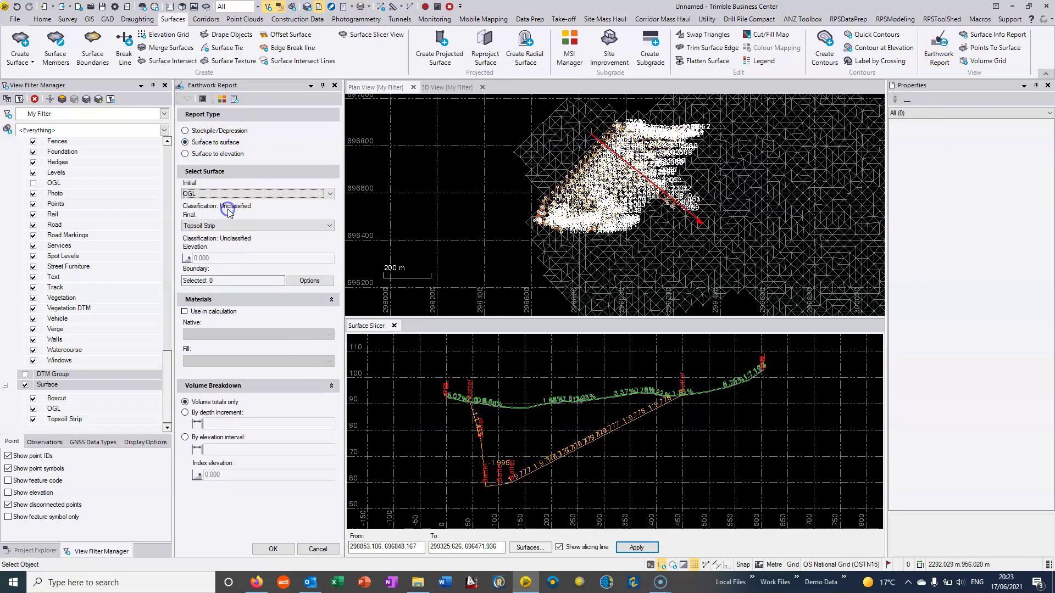
left_click(227, 226)
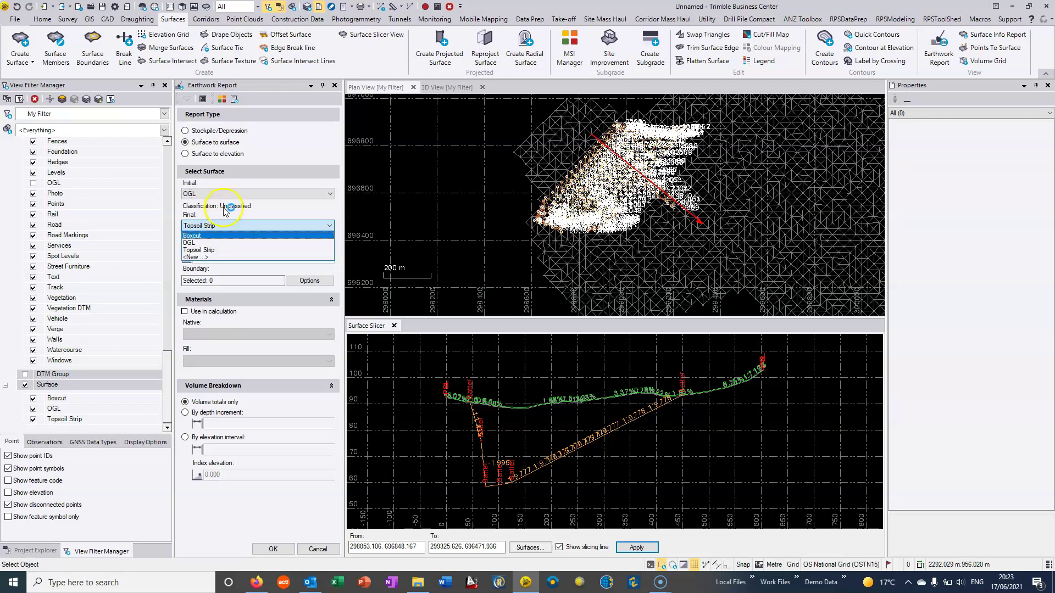
left_click(224, 205)
left_click(224, 194)
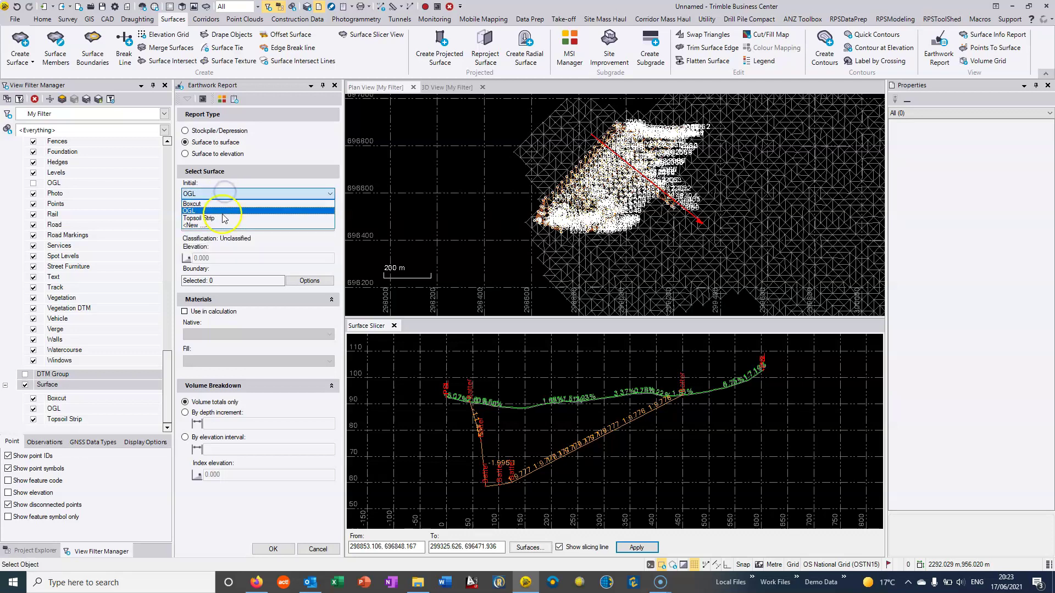
left_click(223, 218)
left_click(223, 225)
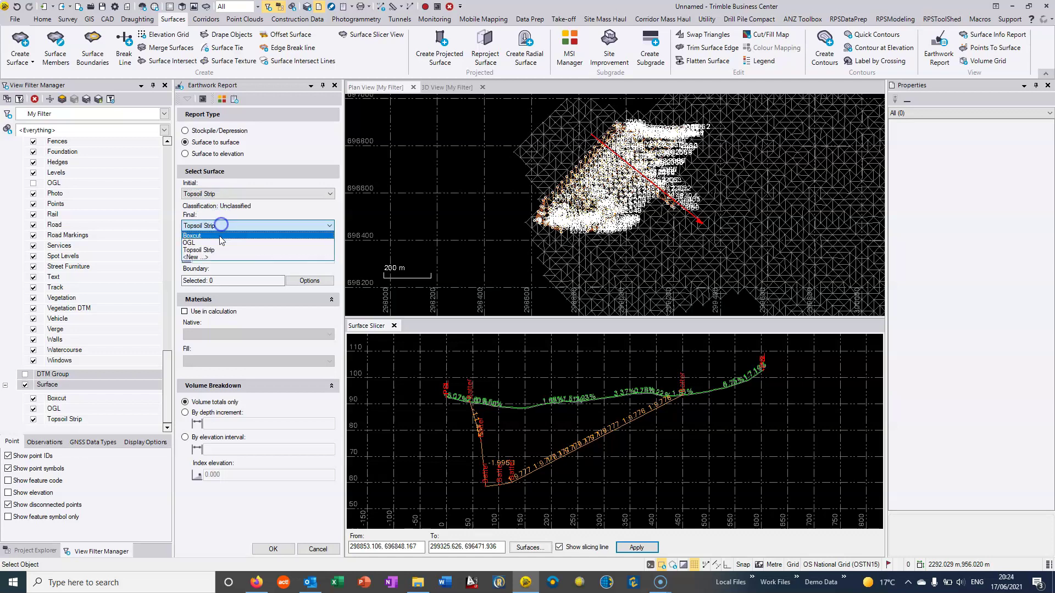
left_click(219, 236)
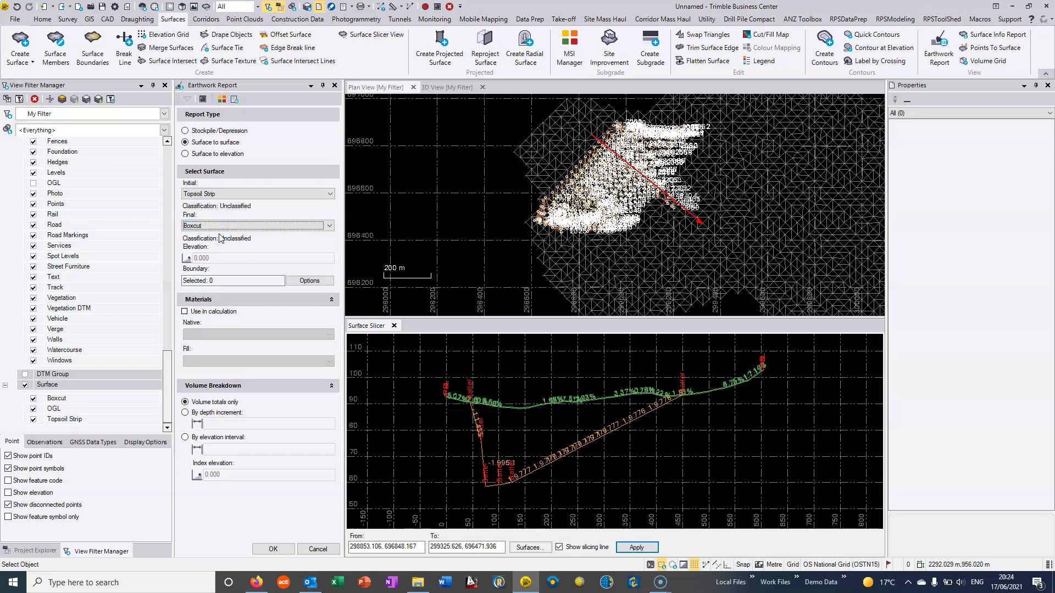
left_click(224, 279)
Generate the report and highlight its 1,887,633.2 m³ cut and 2,748.9 m³ fill in Firefox
left_click(285, 553)
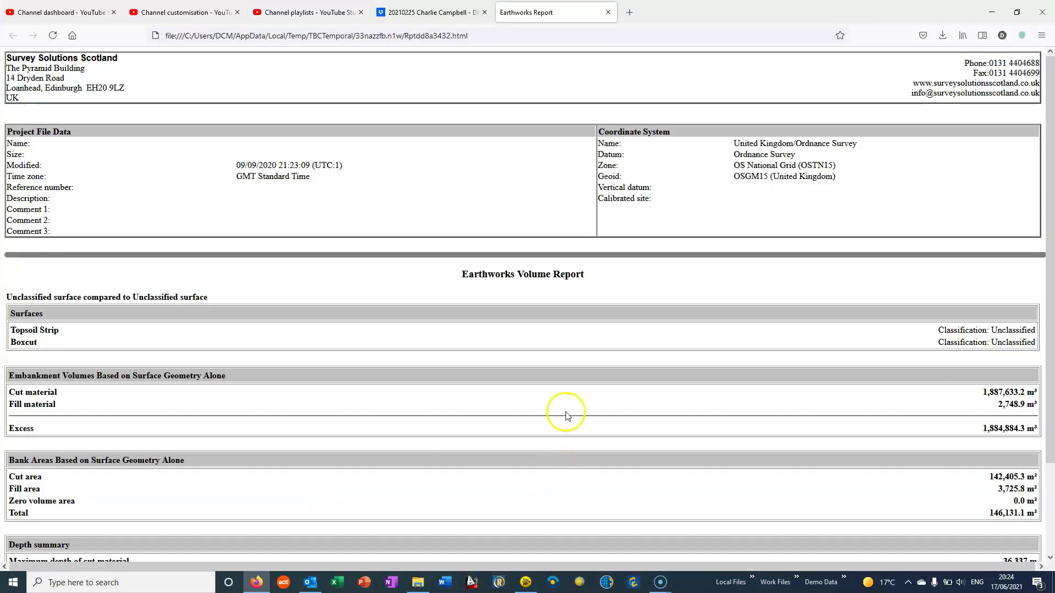
scroll(568, 406, "down", 3)
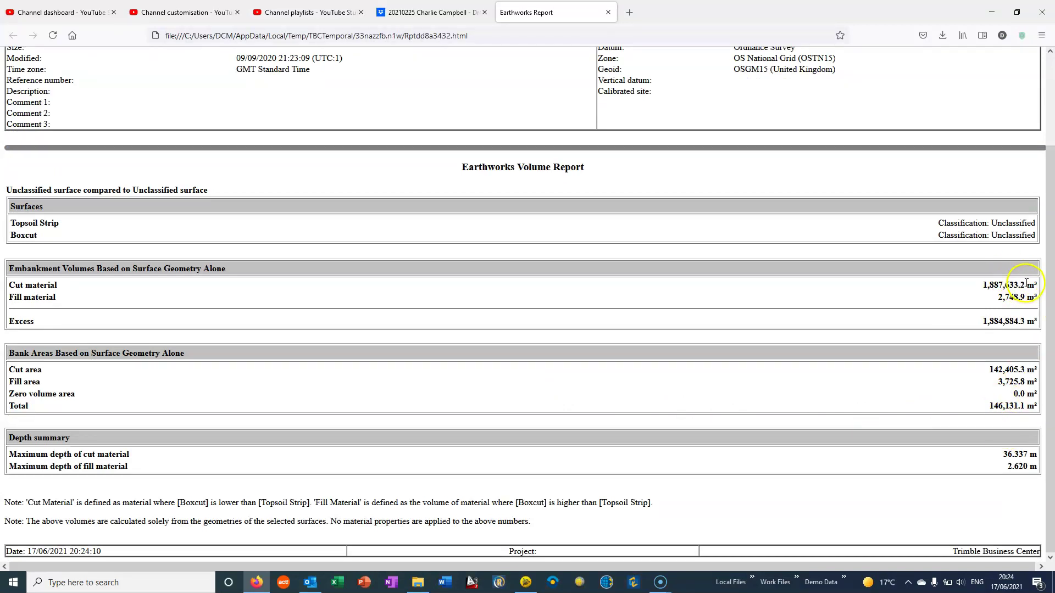
left_click_drag(1025, 285, 980, 280)
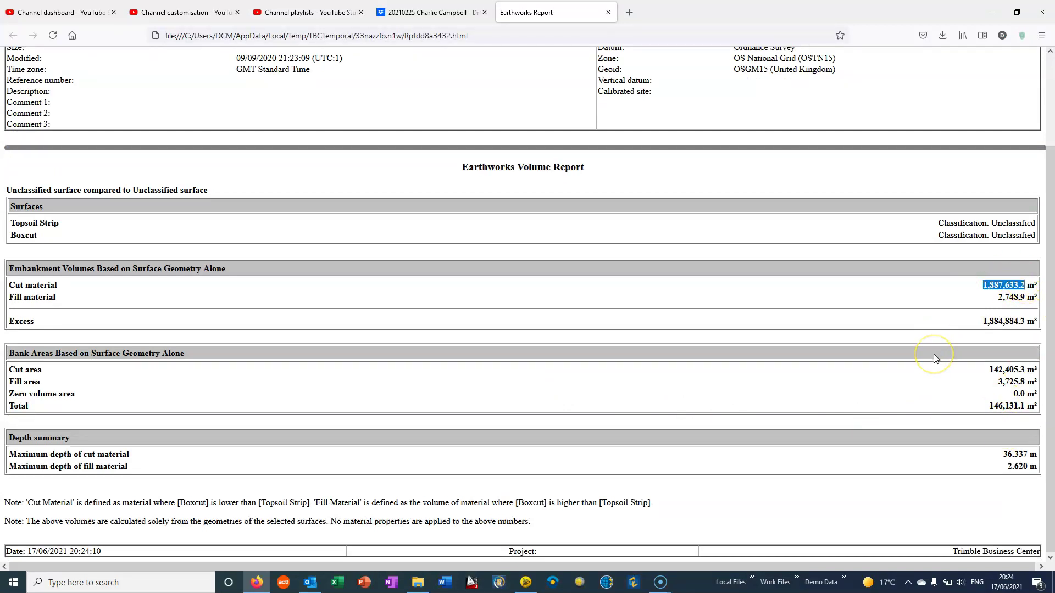
right_click(1031, 293)
double_click(1011, 298)
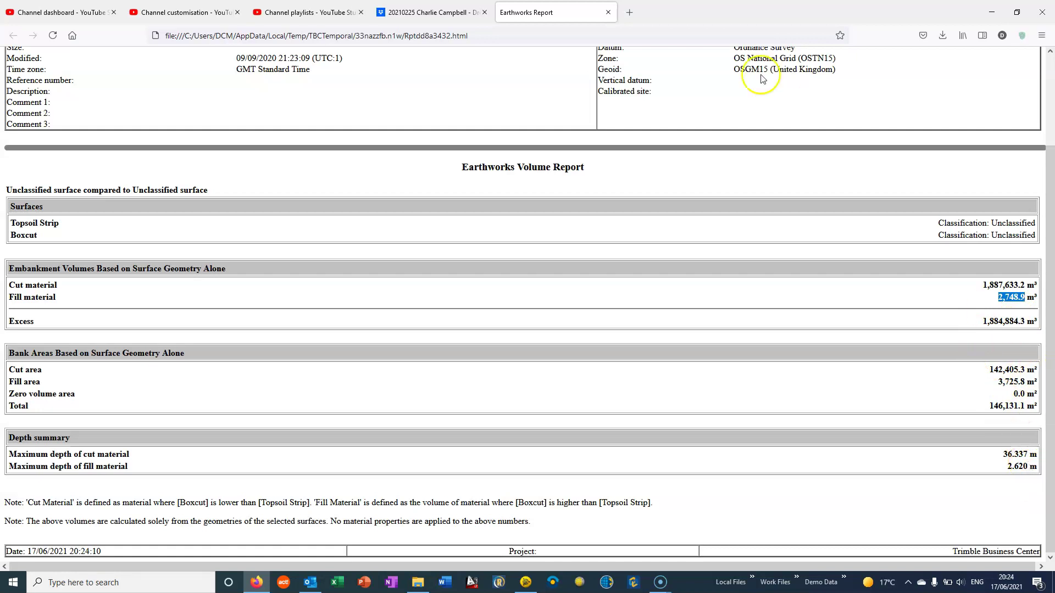
scroll(631, 88, "up", 3)
Minimise Firefox to return to the Surface Slicer profile in Trimble Business Center
left_click(992, 12)
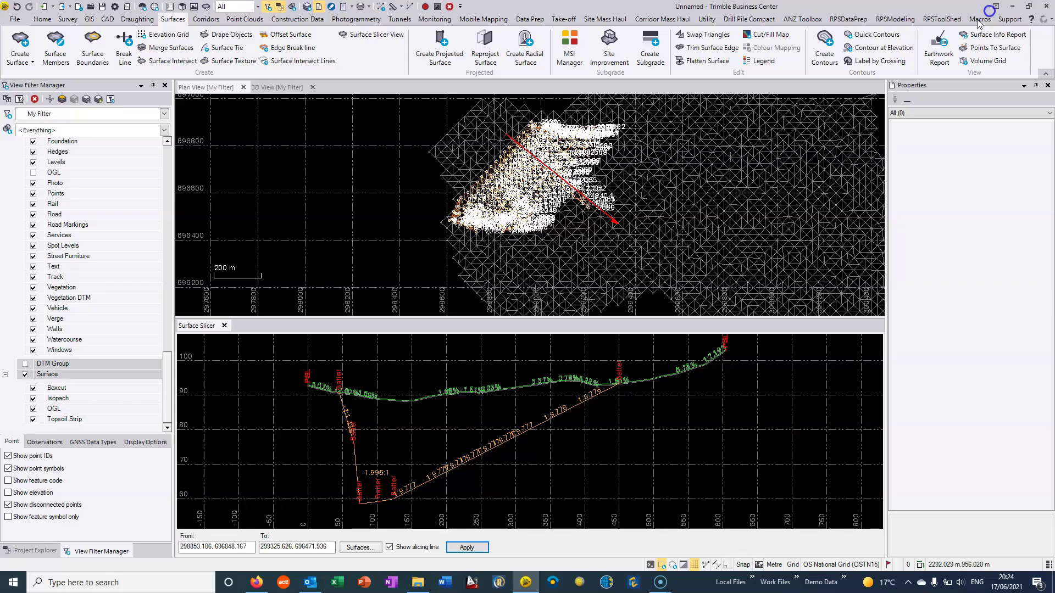